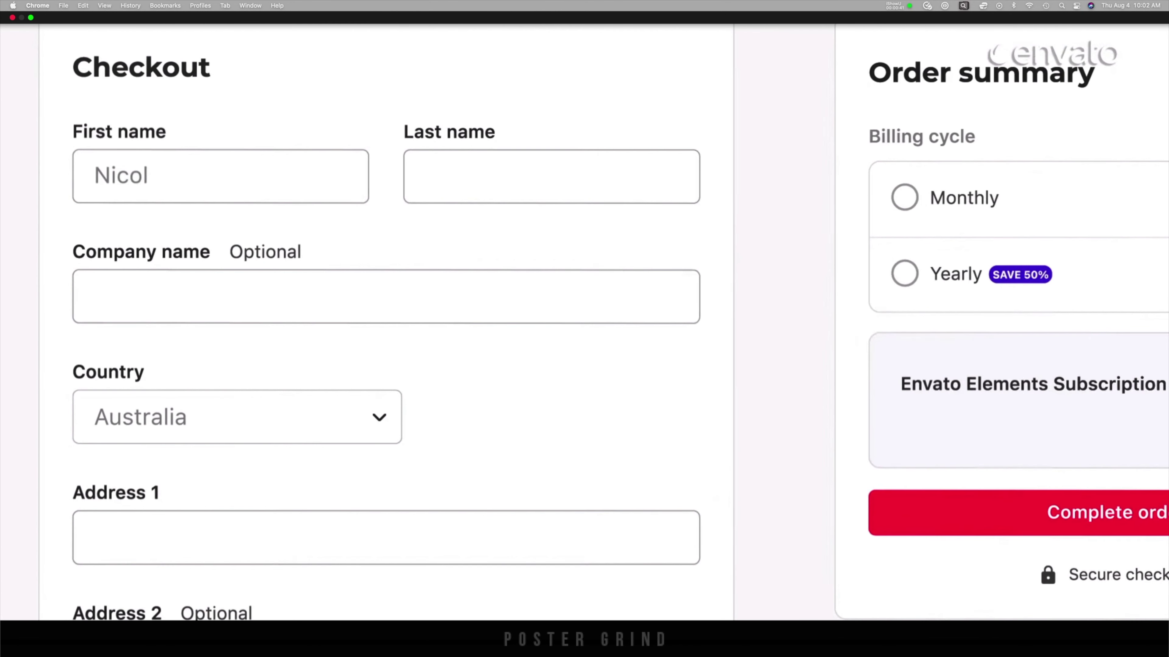
# Step: Enter the customer's first name in the checkout form and move on to the last name field
pyautogui.write('son')
pyautogui.click(619, 197)
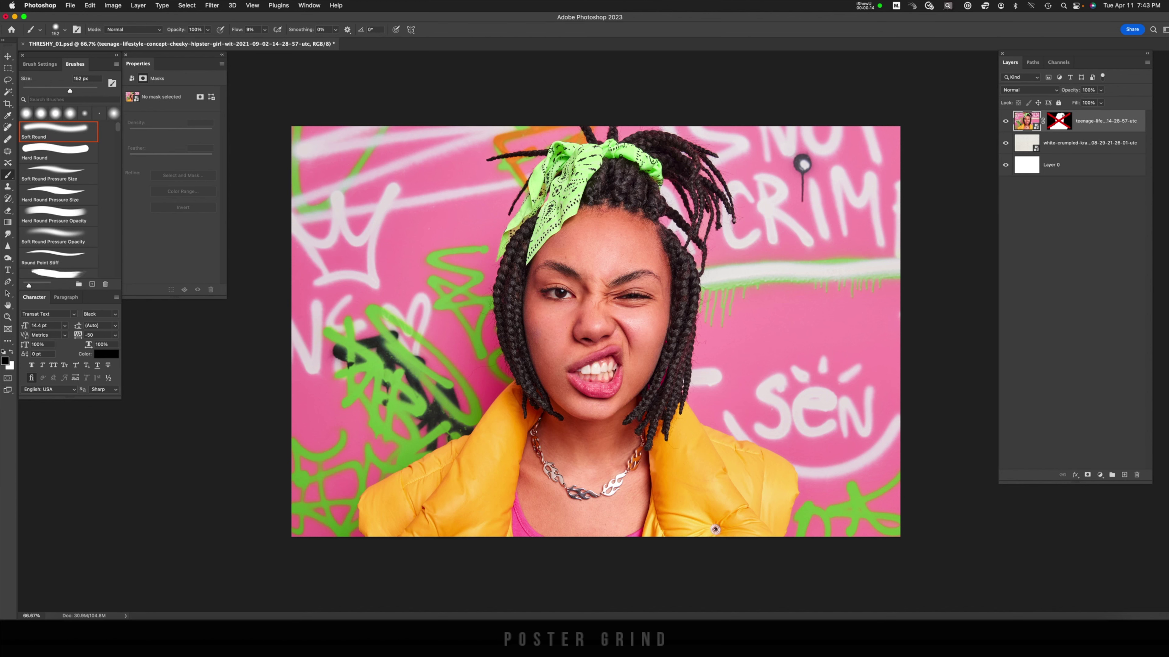
# Step: Check the crumpled paper texture beneath the portrait, and re-enable the portrait layer's mask to cut out the background
pyautogui.press('super+comma')
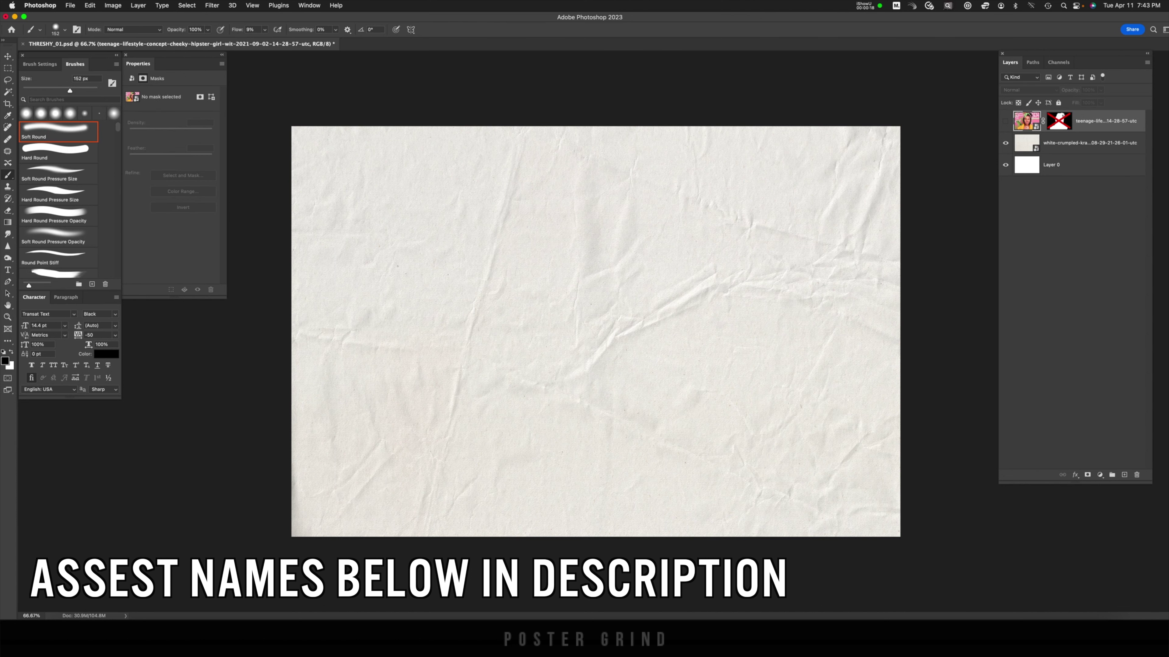
pyautogui.press('super+comma')
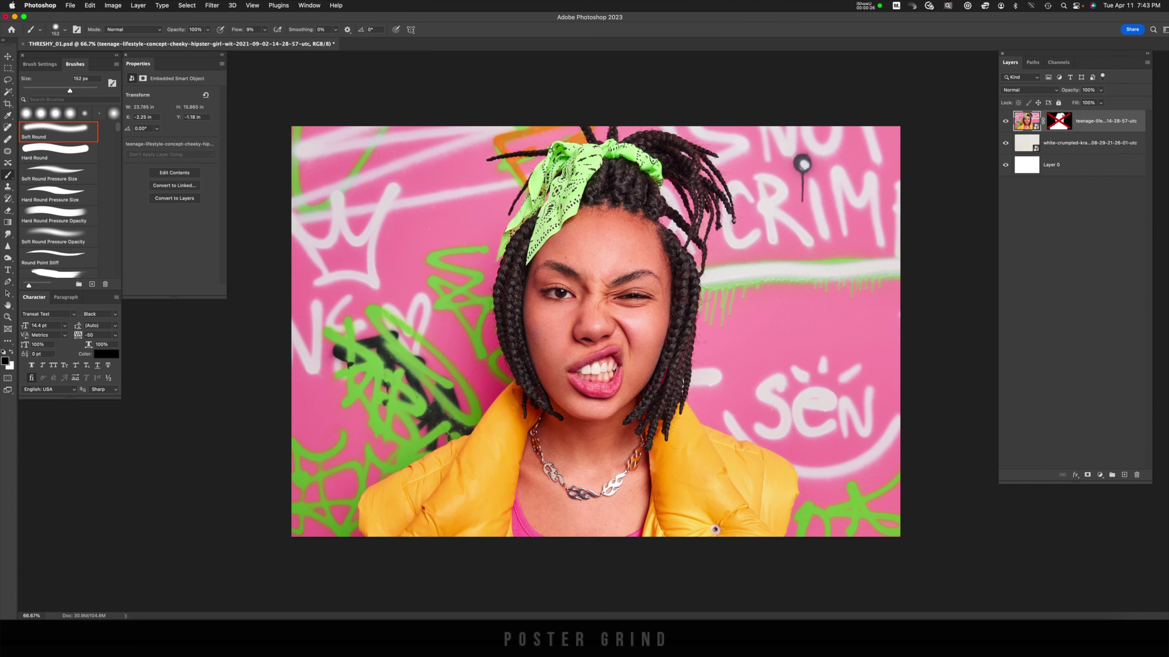
pyautogui.keyDown('shift'); pyautogui.click(1058, 121); pyautogui.keyUp('shift')
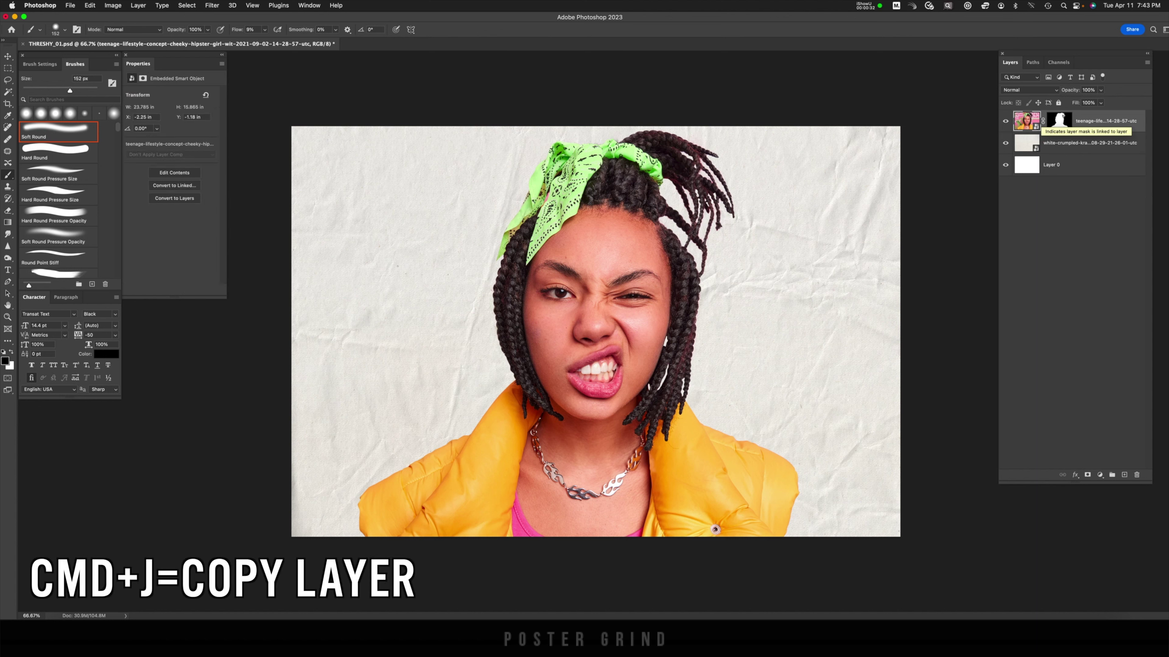
# Step: Duplicate the masked portrait layer as a smart object and move the original to the bottom of the layer stack
pyautogui.press('super+j')
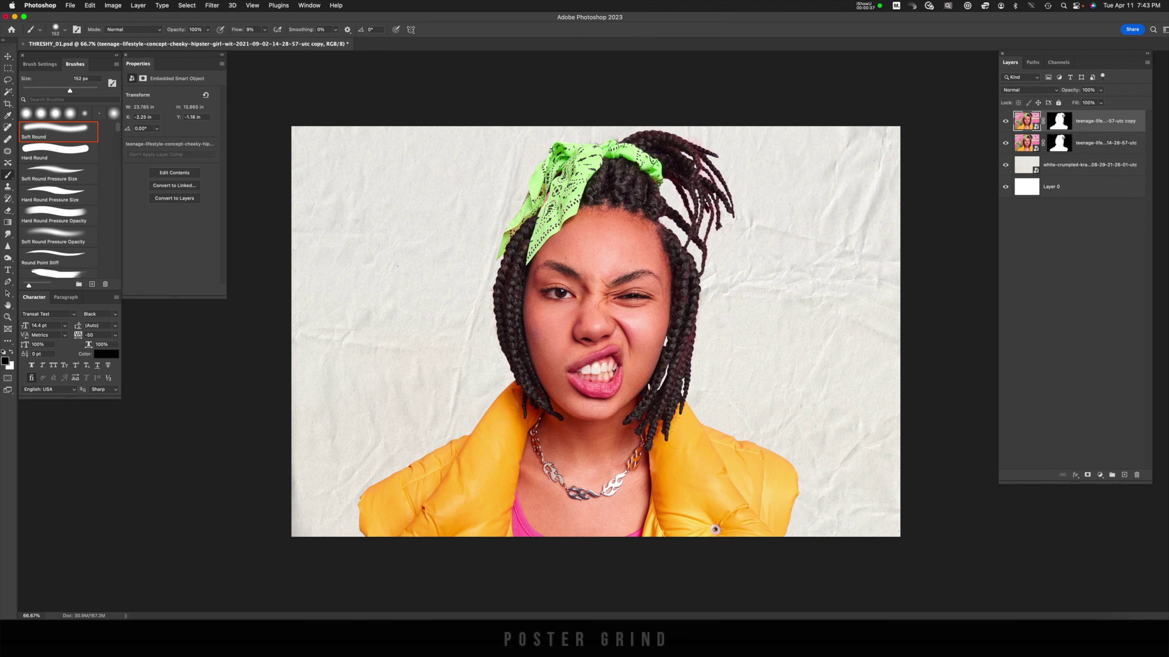
pyautogui.rightClick(998, 120)
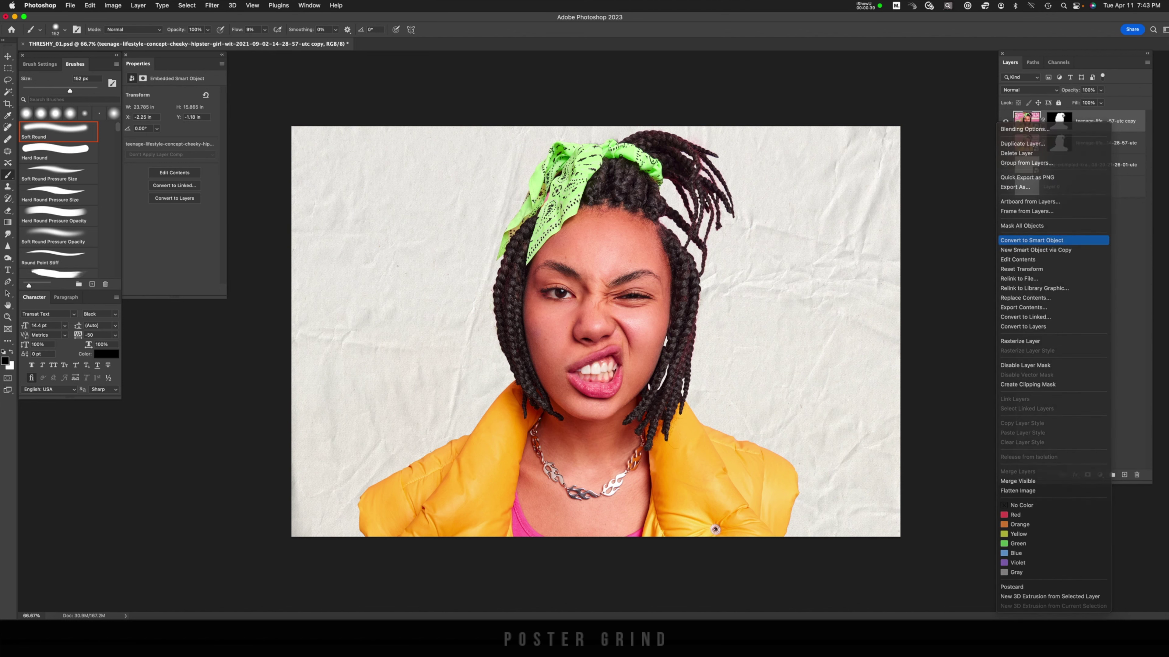
pyautogui.click(1030, 240)
pyautogui.click(1095, 142)
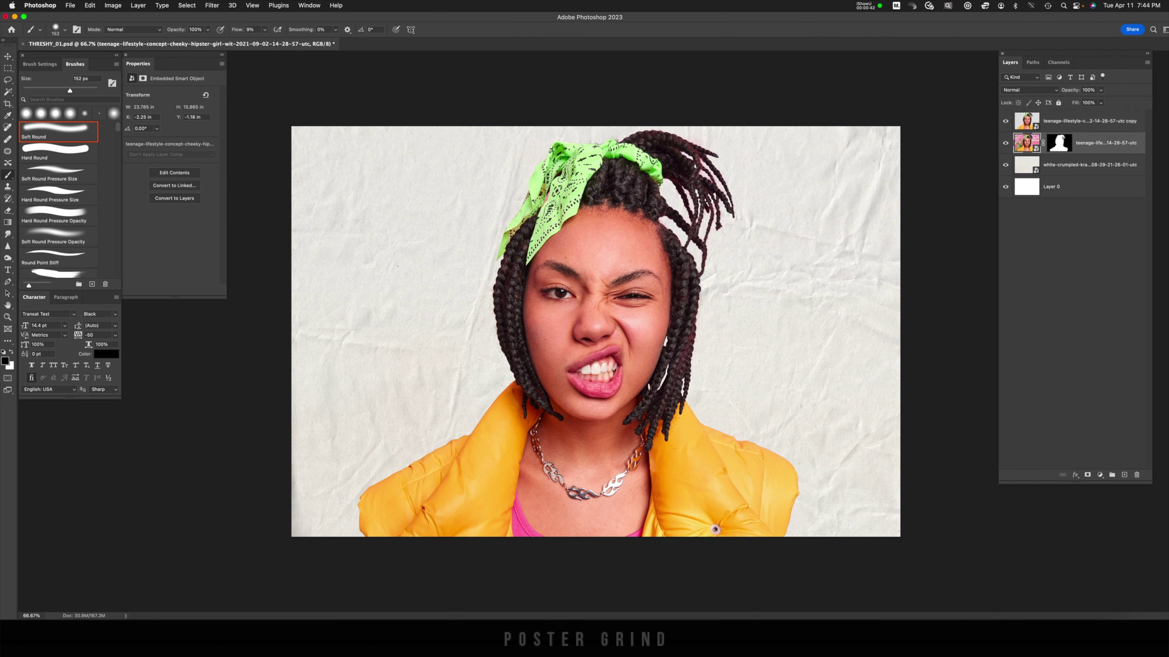
pyautogui.moveTo(1095, 143); pyautogui.dragTo(1095, 208)
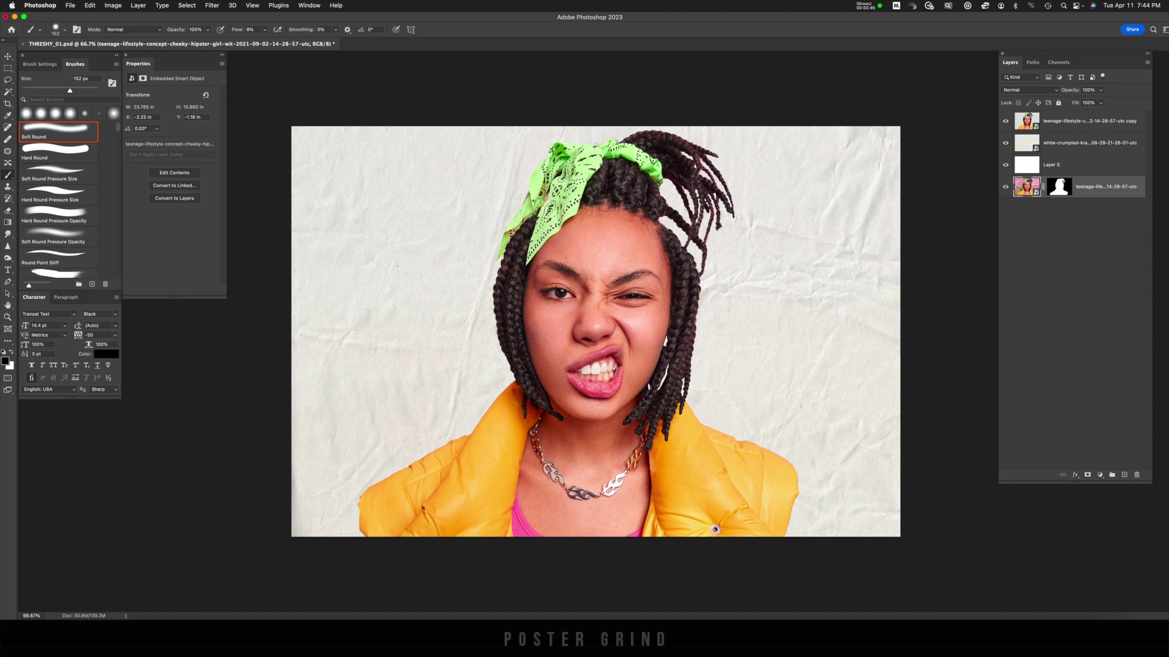
# Step: Add a Threshold adjustment layer above the portrait copy
pyautogui.click(1089, 120)
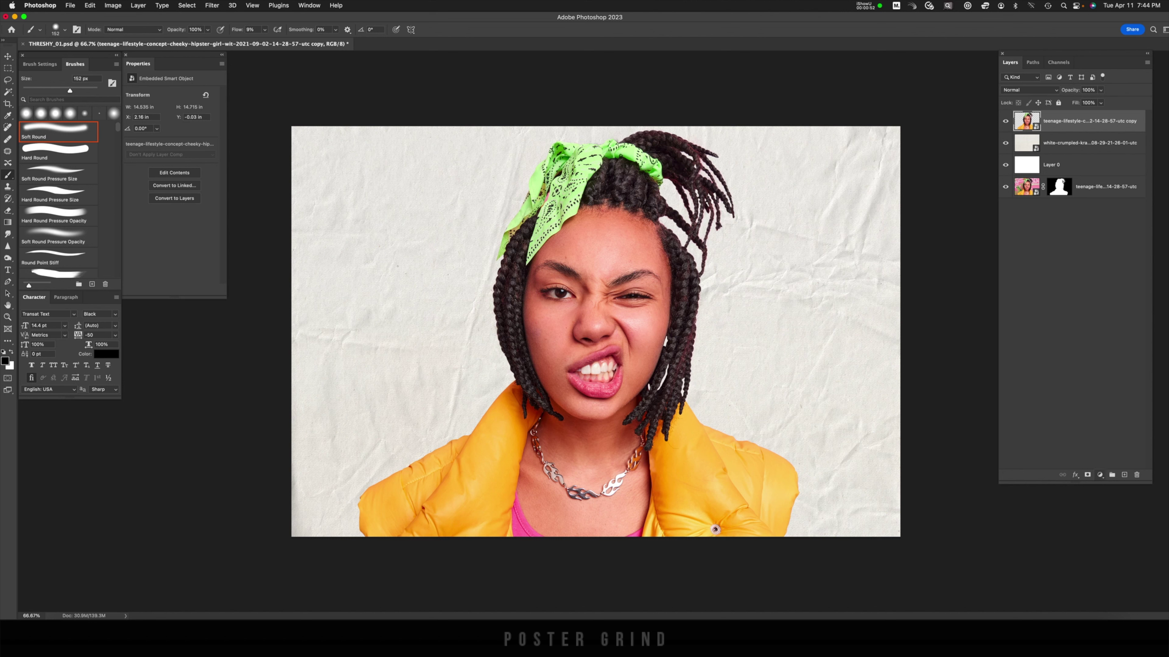
pyautogui.click(1100, 475)
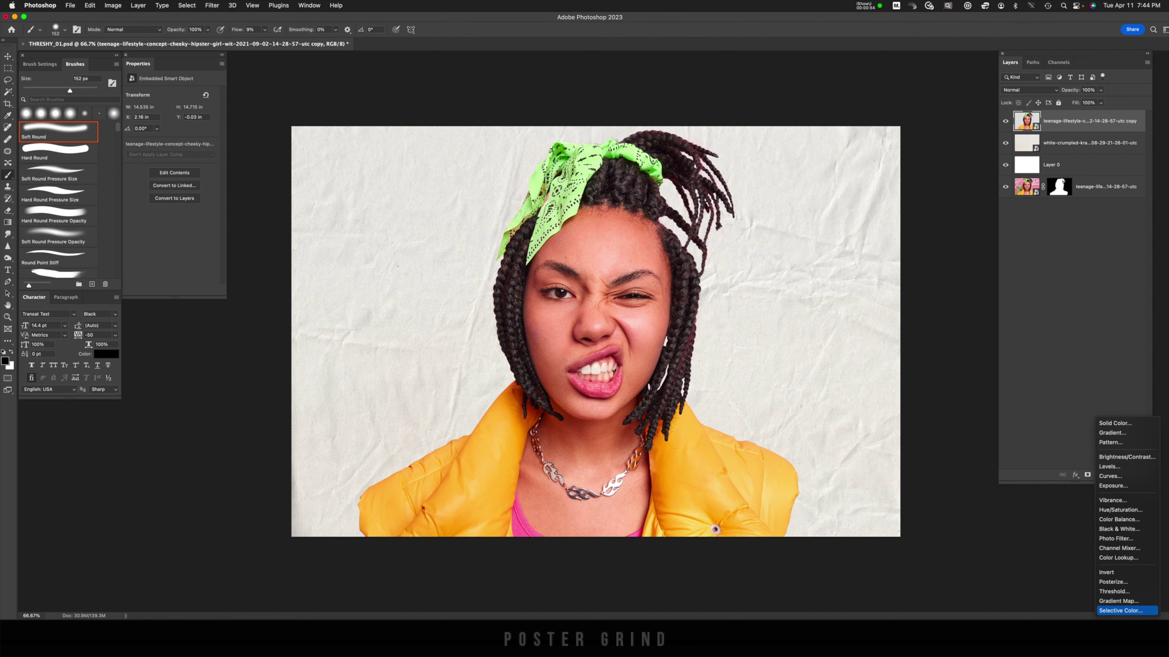
pyautogui.click(1116, 592)
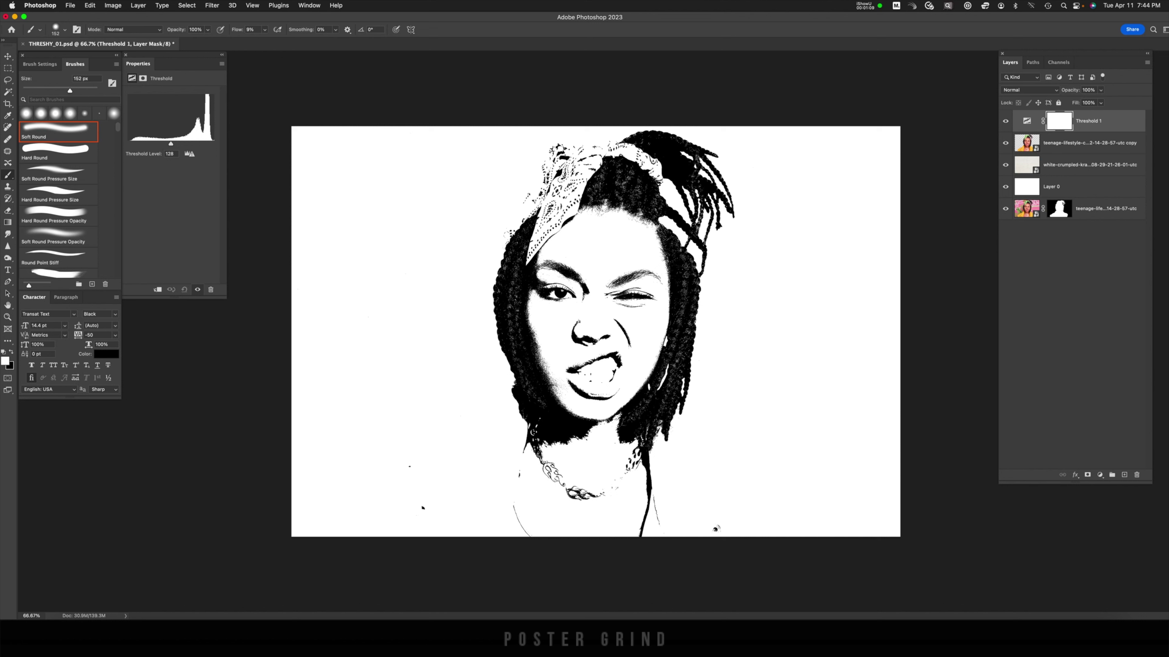
# Step: Add a Curves adjustment between the portrait copy and the Threshold layer, and pull its midtones down to darken the portrait
pyautogui.click(1089, 143)
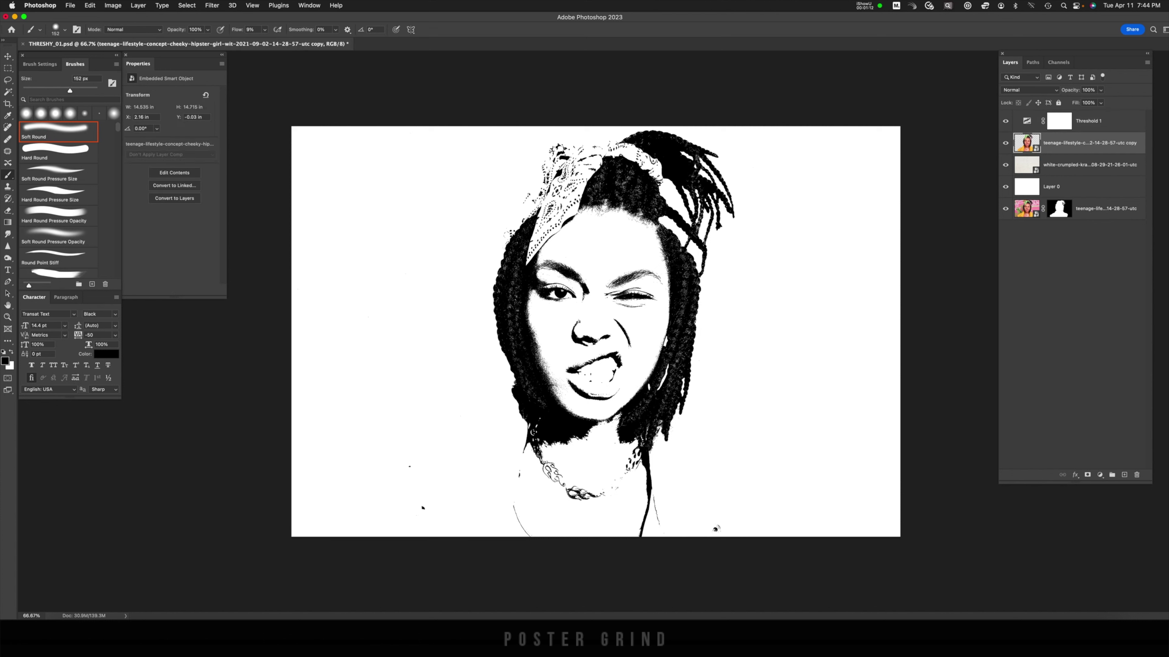
pyautogui.click(1099, 474)
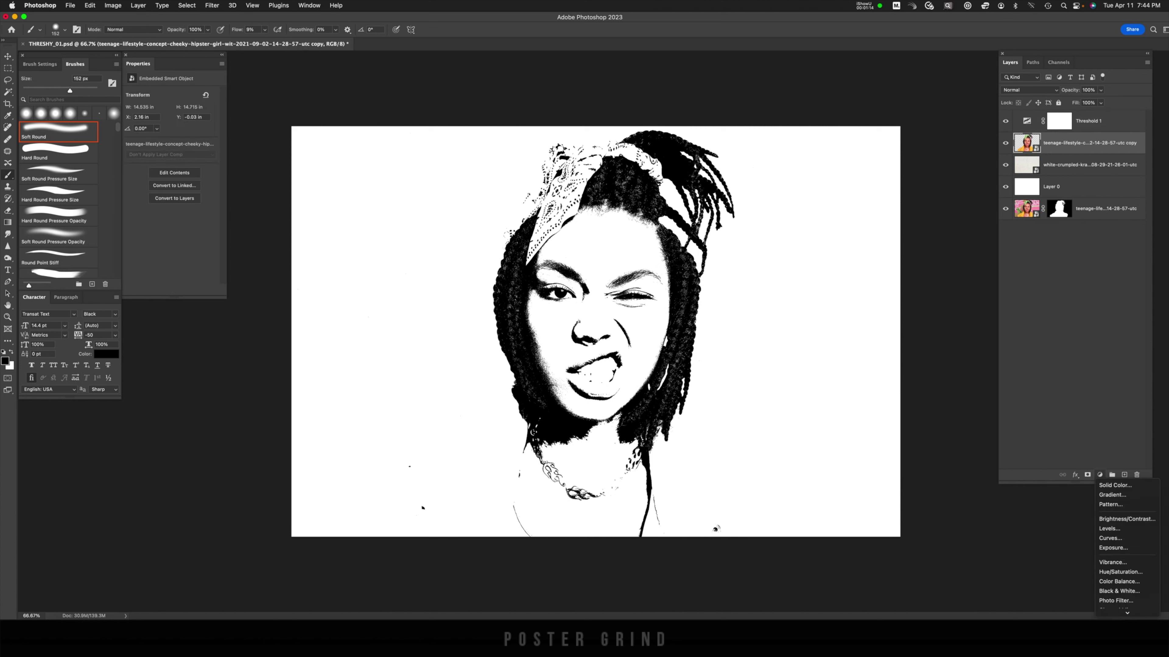
pyautogui.moveTo(1127, 612)
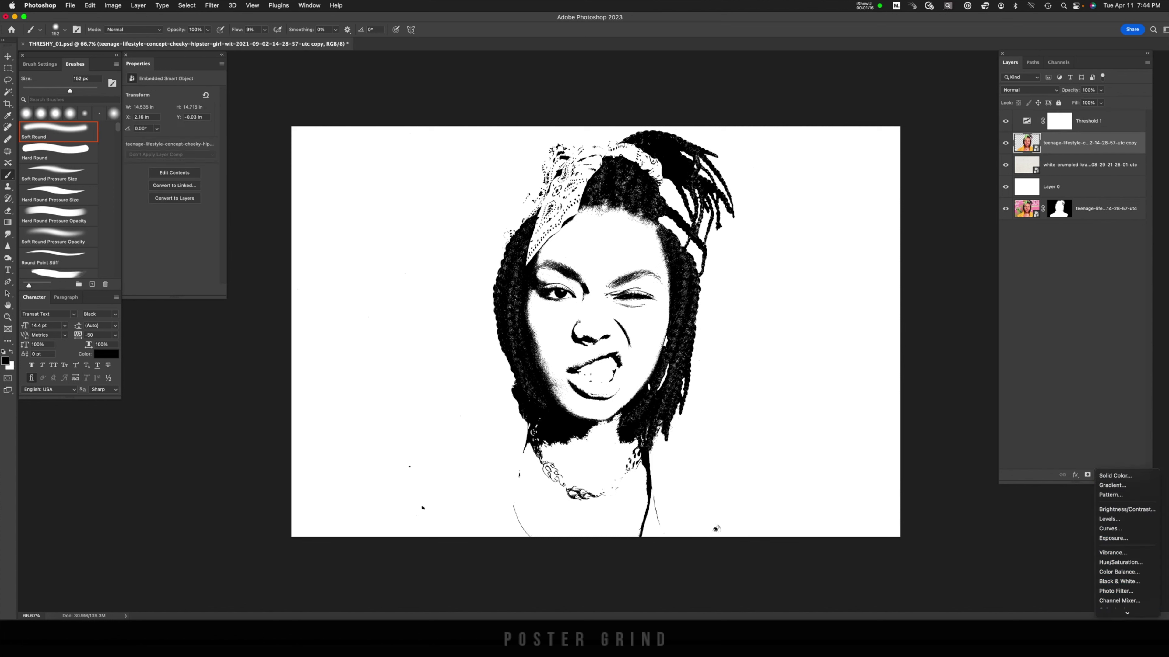
pyautogui.click(1110, 480)
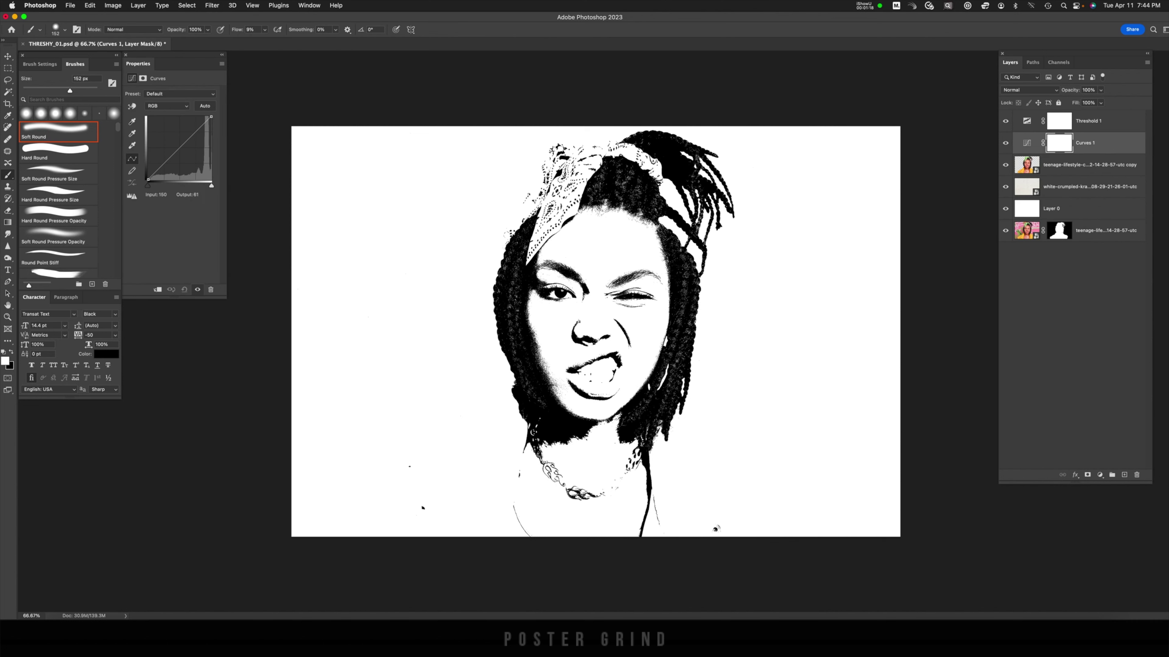
pyautogui.moveTo(183, 146); pyautogui.dragTo(198, 156)
# Step: Invert the darkening Curves mask to black and paint on it with a soft brush over the jacket and teeth
pyautogui.press('super+i')
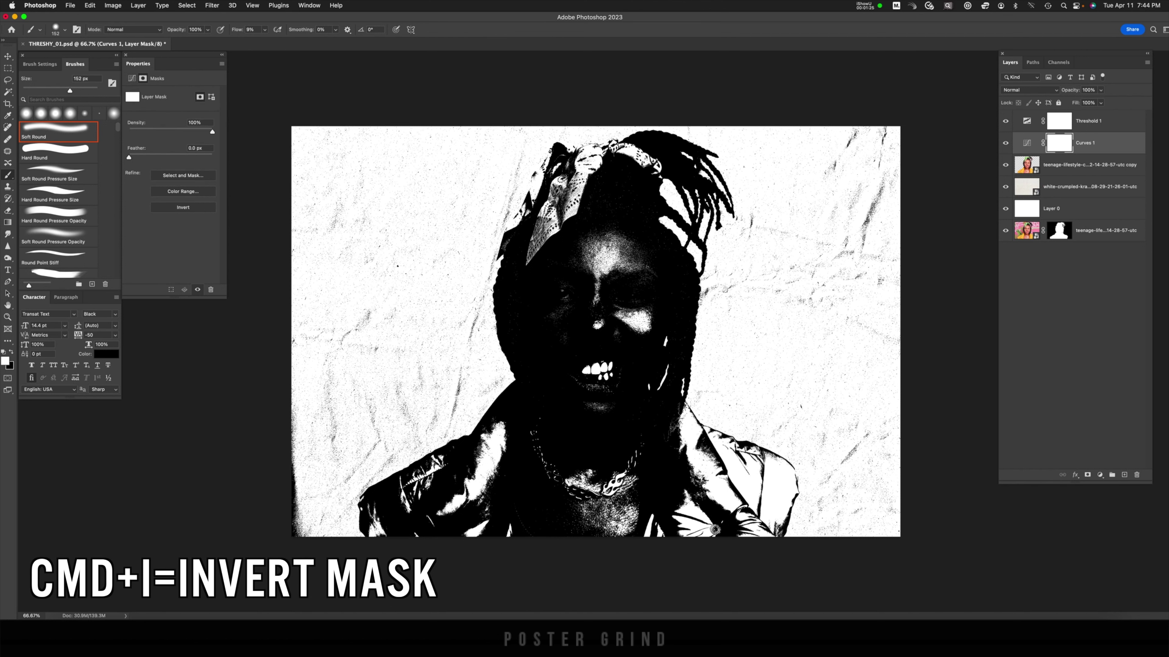
pyautogui.press('super+i')
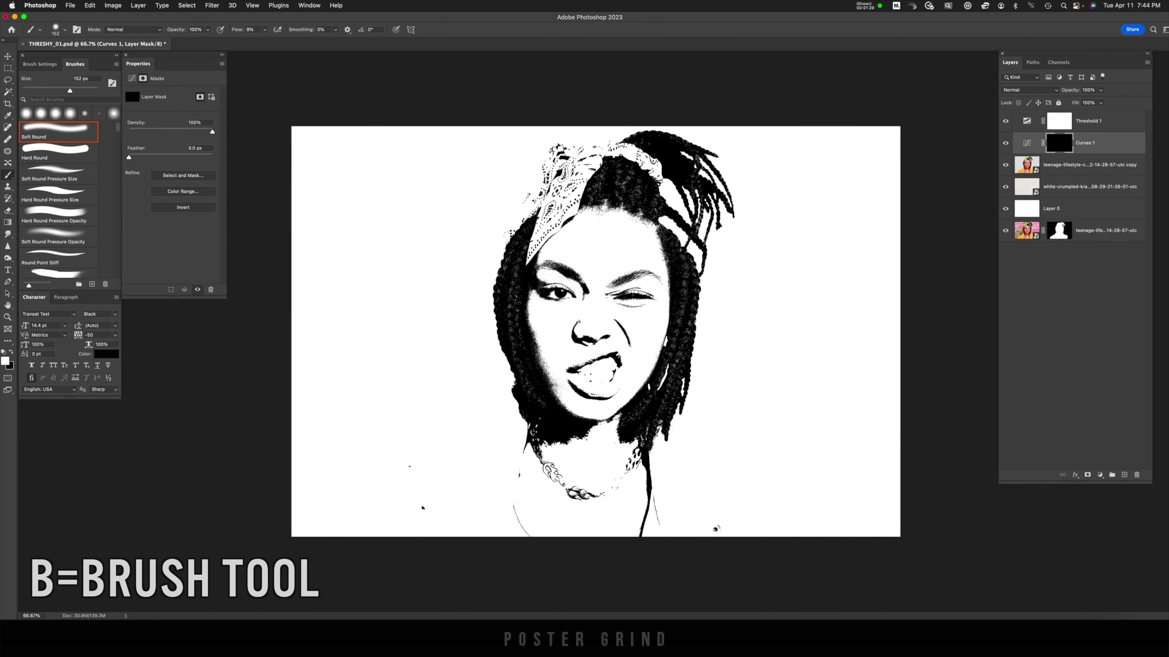
pyautogui.moveTo(437, 400)
pyautogui.keyDown('ctrl'); pyautogui.keyDown('alt'); pyautogui.mouseDown()
pyautogui.moveTo(494, 444)
pyautogui.moveTo(497, 477)
pyautogui.moveTo(470, 469)
pyautogui.moveTo(420, 495)
pyautogui.moveTo(437, 520)
pyautogui.moveTo(466, 528)
pyautogui.moveTo(484, 488)
pyautogui.moveTo(476, 536)
pyautogui.moveTo(495, 517)
pyautogui.moveTo(481, 470)
pyautogui.moveTo(495, 442)
pyautogui.moveTo(411, 491)
pyautogui.moveTo(502, 425)
pyautogui.mouseUp(); pyautogui.keyUp('alt'); pyautogui.keyUp('ctrl')
pyautogui.moveTo(669, 437)
pyautogui.mouseDown()
pyautogui.moveTo(728, 525)
pyautogui.moveTo(757, 477)
pyautogui.moveTo(709, 449)
pyautogui.mouseUp()
pyautogui.moveTo(775, 526)
pyautogui.keyDown('ctrl'); pyautogui.keyDown('alt'); pyautogui.mouseDown()
pyautogui.moveTo(760, 526)
pyautogui.moveTo(777, 478)
pyautogui.mouseUp(); pyautogui.keyUp('alt'); pyautogui.keyUp('ctrl')
pyautogui.moveTo(391, 520)
pyautogui.mouseDown()
pyautogui.moveTo(377, 506)
pyautogui.moveTo(412, 463)
pyautogui.mouseUp()
pyautogui.moveTo(614, 367)
pyautogui.keyDown('ctrl'); pyautogui.keyDown('alt'); pyautogui.mouseDown()
pyautogui.moveTo(588, 367)
pyautogui.moveTo(610, 360)
pyautogui.mouseUp(); pyautogui.keyUp('alt'); pyautogui.keyUp('ctrl')
pyautogui.press('x')
pyautogui.press('x')
pyautogui.keyDown('ctrl'); pyautogui.keyDown('alt'); pyautogui.moveTo(607, 371); pyautogui.dragTo(611, 371); pyautogui.keyUp('alt'); pyautogui.keyUp('ctrl')
pyautogui.press('x')
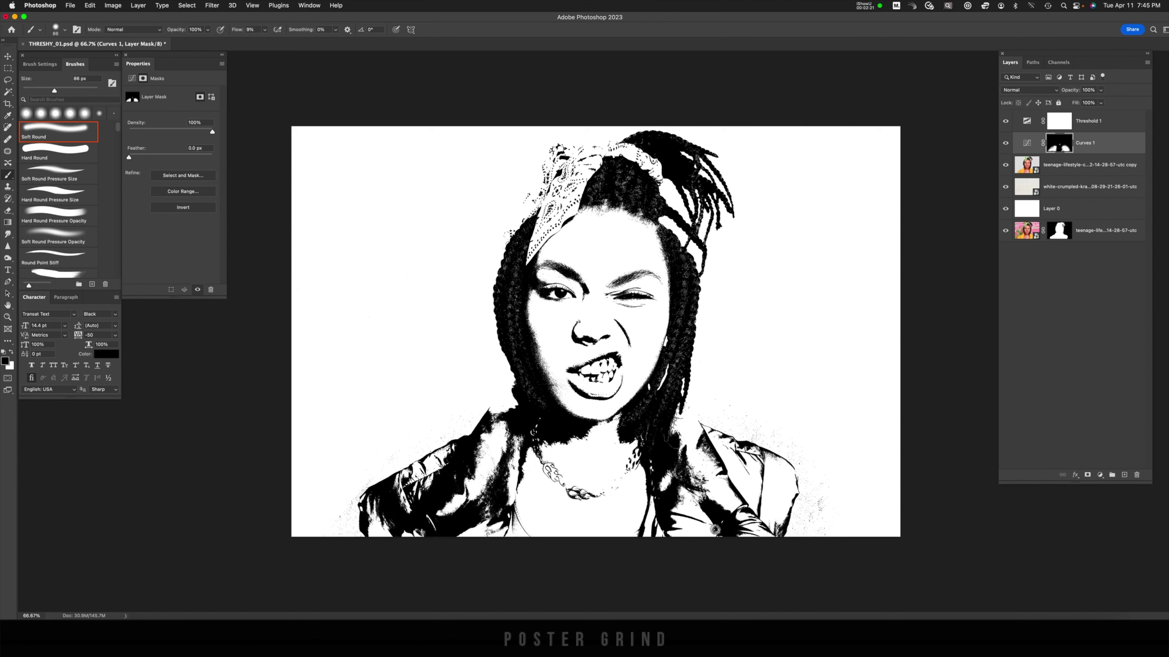
# Step: Apply Add Noise to the portrait smart object with a 6% amount, Gaussian distribution and Monochromatic enabled
pyautogui.hotkey('alt', '[')
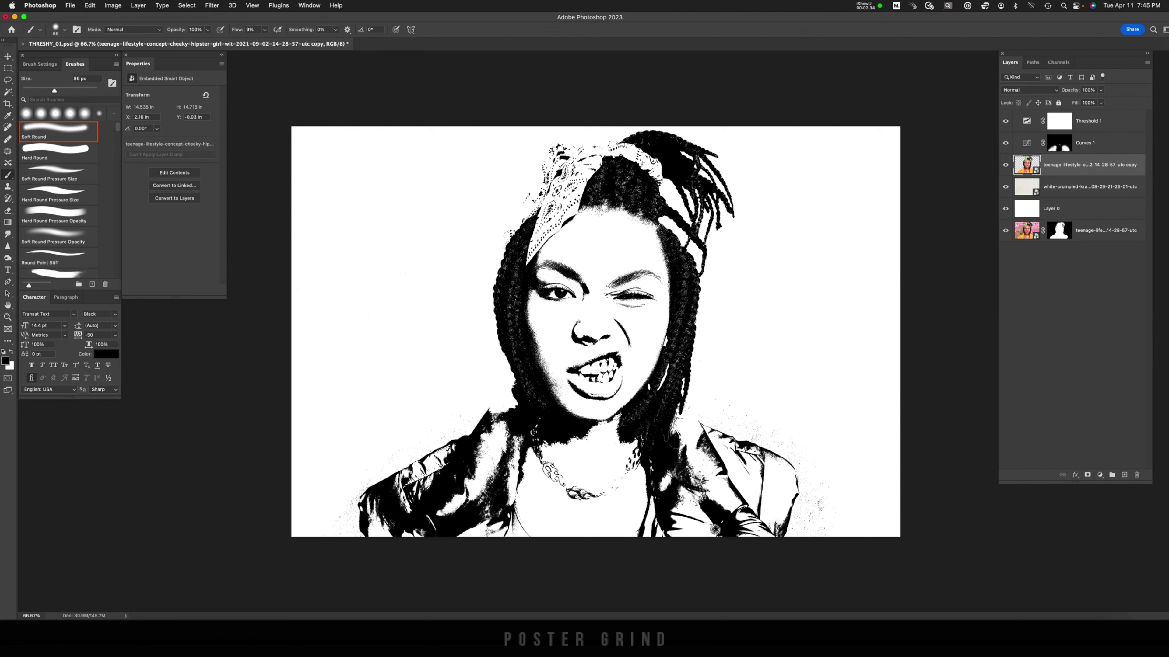
pyautogui.click(211, 6)
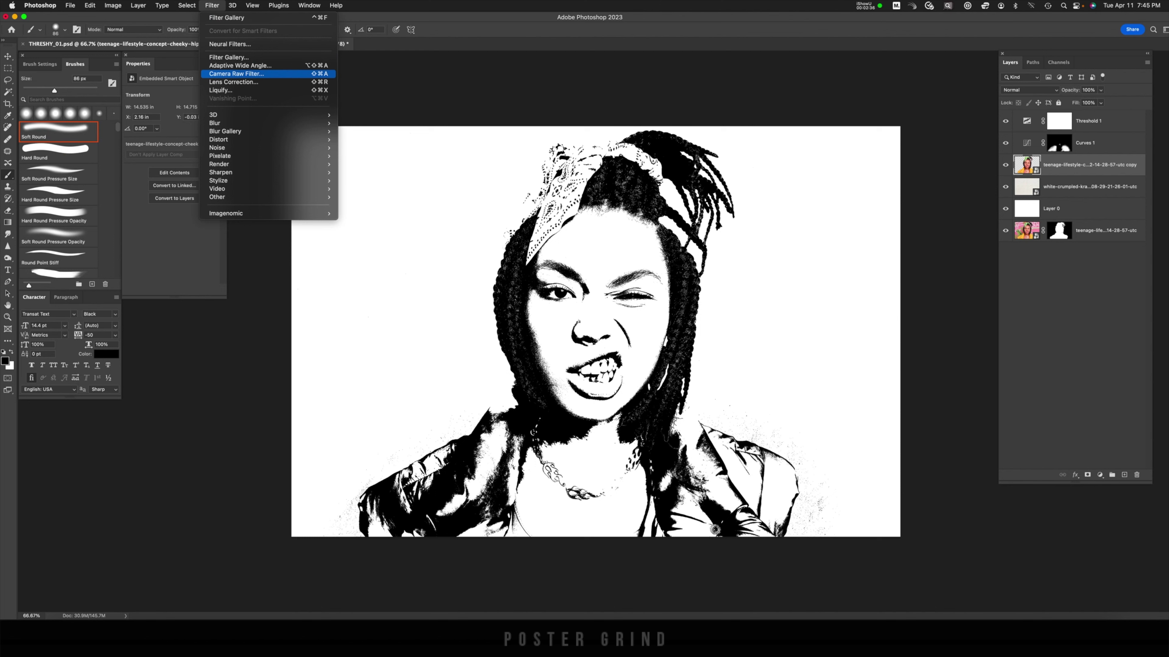
pyautogui.moveTo(217, 147)
pyautogui.click(363, 148)
pyautogui.moveTo(294, 200); pyautogui.dragTo(295, 200)
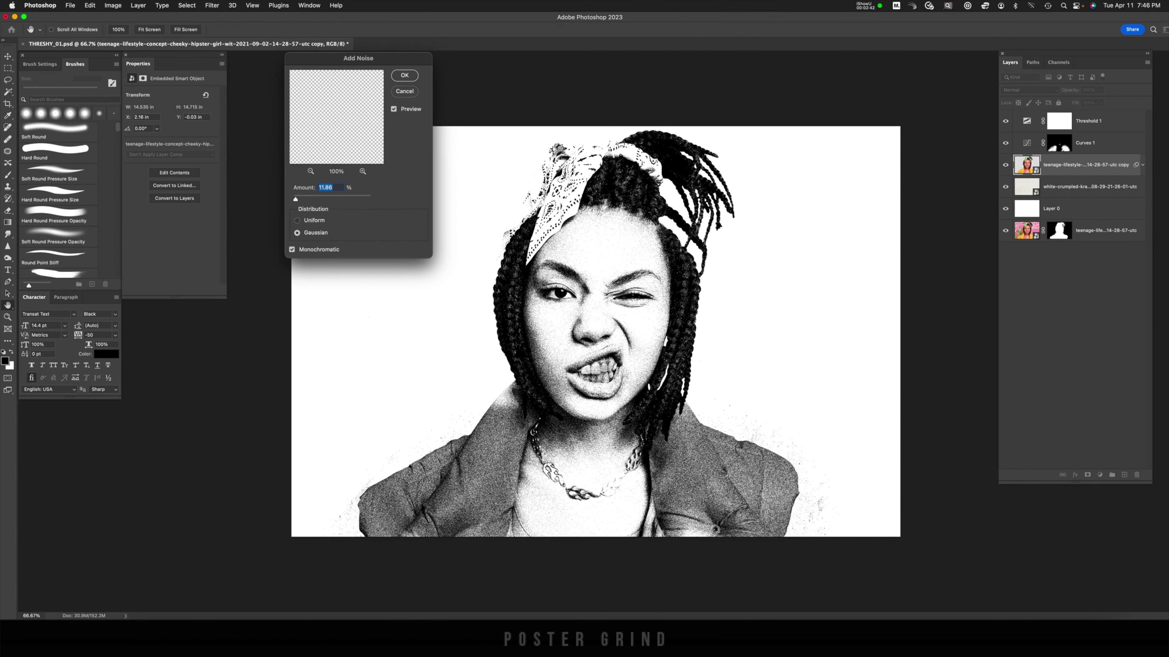
pyautogui.write('6')
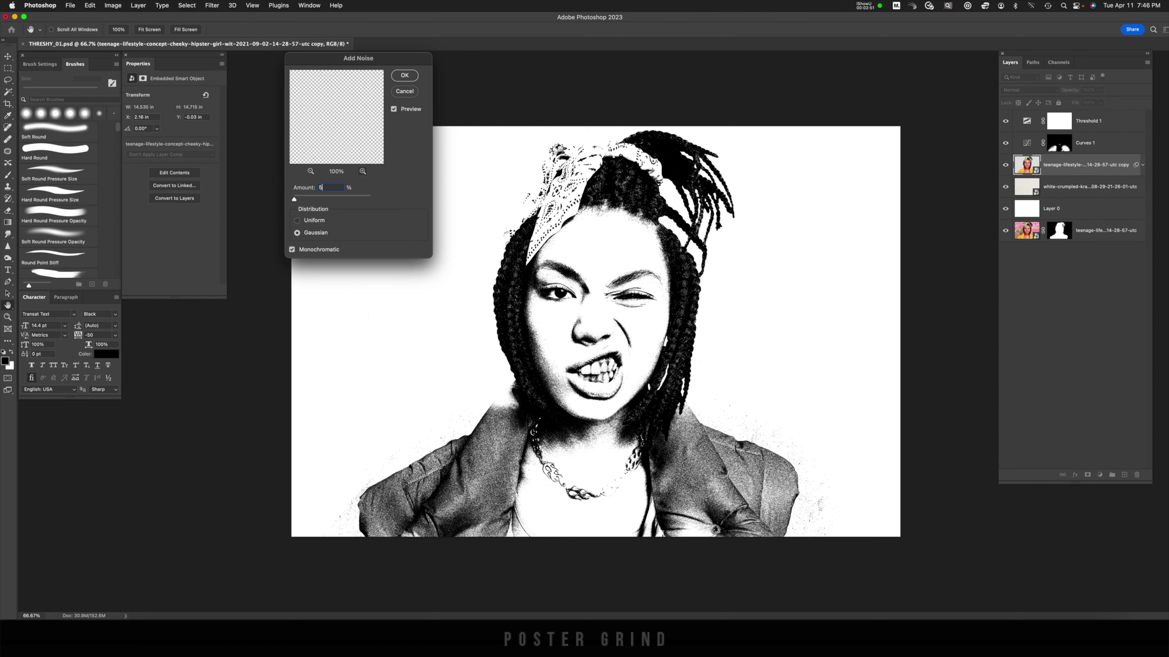
pyautogui.press('Return')
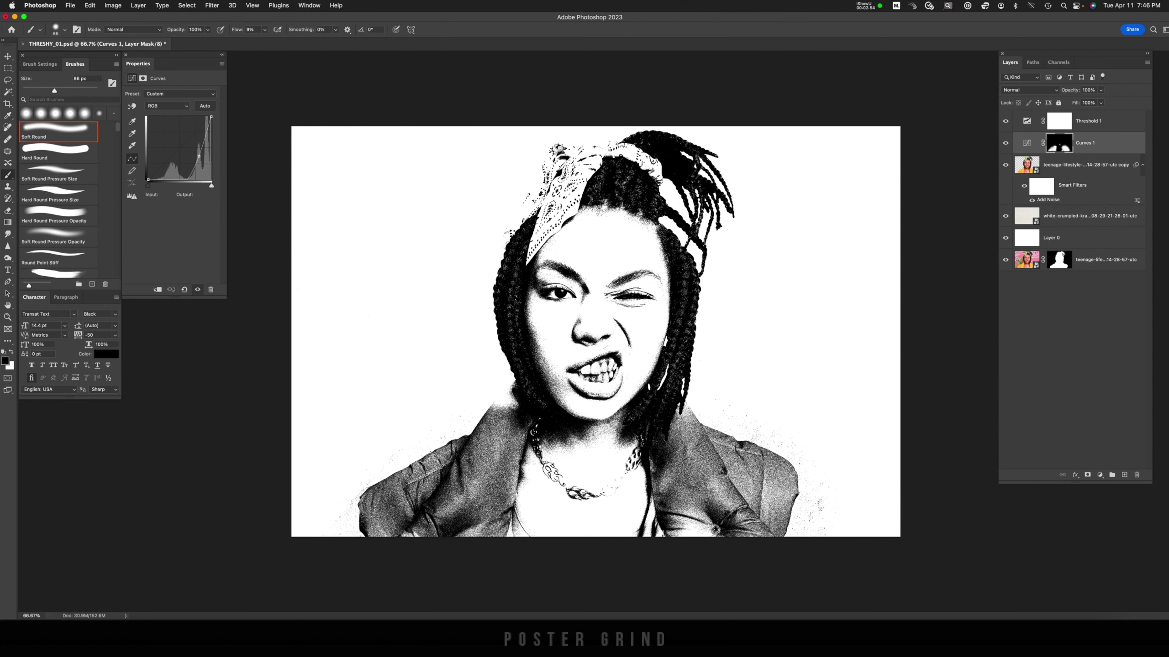
# Step: Add a second Curves adjustment above Curves 1 and raise its curve from input 94 to output 207
pyautogui.click(1100, 475)
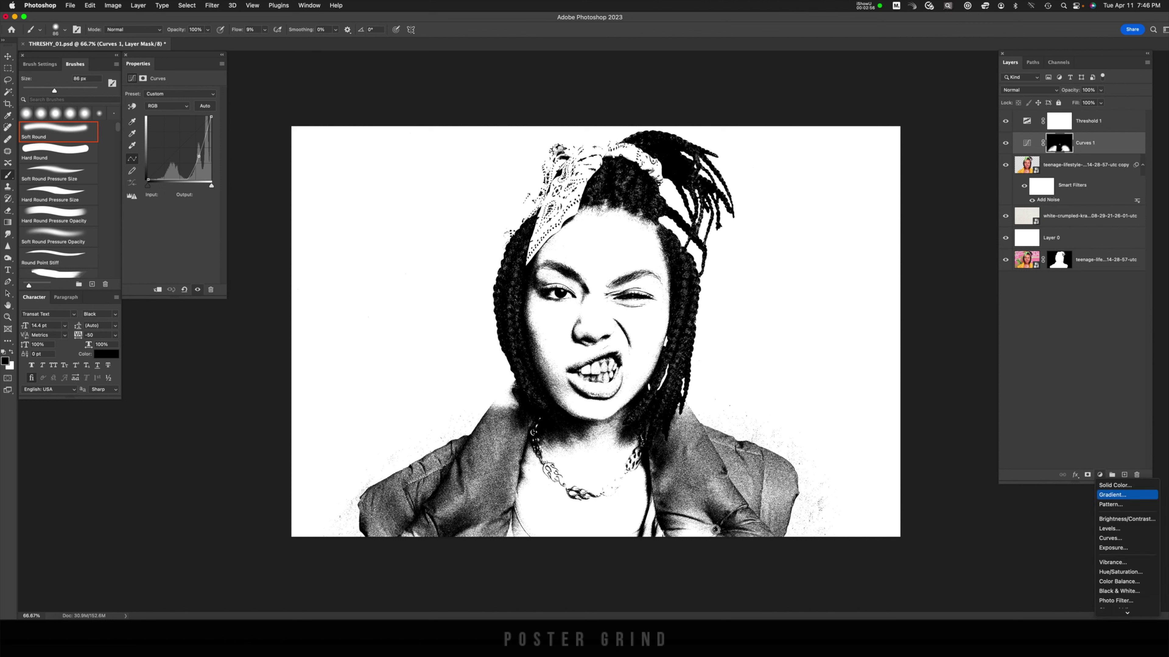
pyautogui.click(1111, 538)
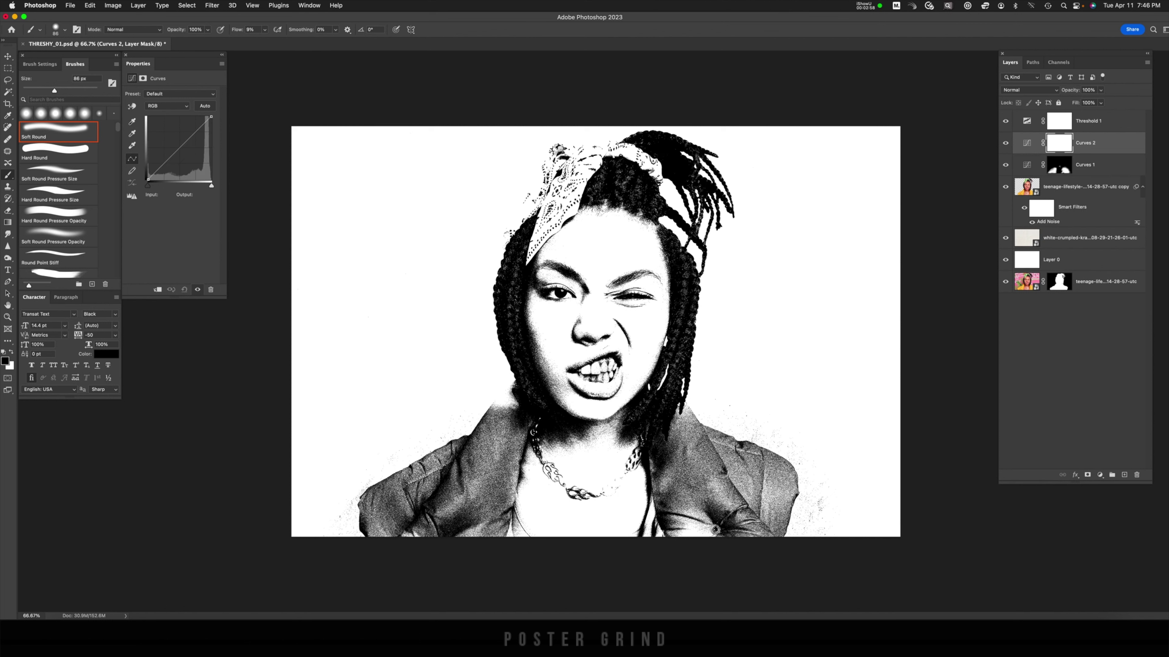
pyautogui.moveTo(179, 148); pyautogui.dragTo(171, 128)
# Step: Invert the Curves 2 mask to black and paint white on it over the braids to bring out hair detail
pyautogui.press('super+i')
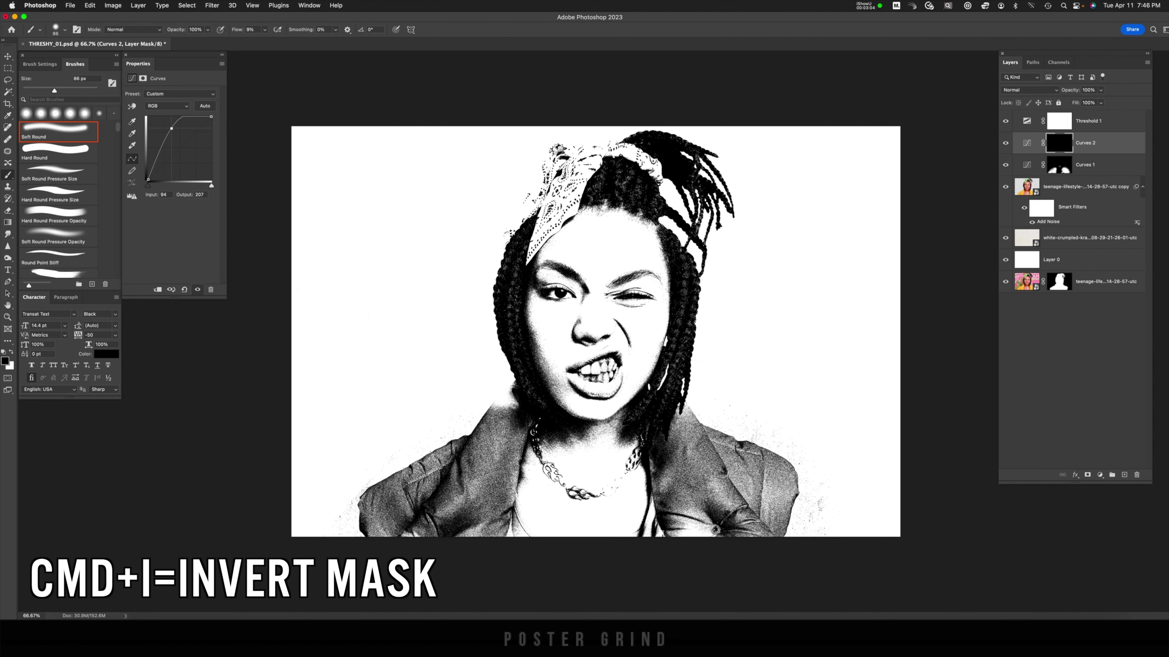
pyautogui.moveTo(661, 166)
pyautogui.keyDown('ctrl'); pyautogui.keyDown('alt'); pyautogui.mouseDown()
pyautogui.moveTo(686, 161)
pyautogui.moveTo(665, 138)
pyautogui.moveTo(670, 154)
pyautogui.mouseUp(); pyautogui.keyUp('alt'); pyautogui.keyUp('ctrl')
pyautogui.press('x')
pyautogui.moveTo(670, 155)
pyautogui.mouseDown()
pyautogui.moveTo(653, 138)
pyautogui.moveTo(704, 161)
pyautogui.moveTo(706, 193)
pyautogui.moveTo(598, 184)
pyautogui.mouseUp()
pyautogui.moveTo(677, 257); pyautogui.dragTo(667, 414)
pyautogui.moveTo(520, 239); pyautogui.dragTo(509, 322)
pyautogui.moveTo(612, 171); pyautogui.dragTo(625, 166)
pyautogui.moveTo(708, 193)
pyautogui.mouseDown()
pyautogui.moveTo(680, 226)
pyautogui.moveTo(697, 232)
pyautogui.moveTo(697, 271)
pyautogui.moveTo(667, 419)
pyautogui.mouseUp()
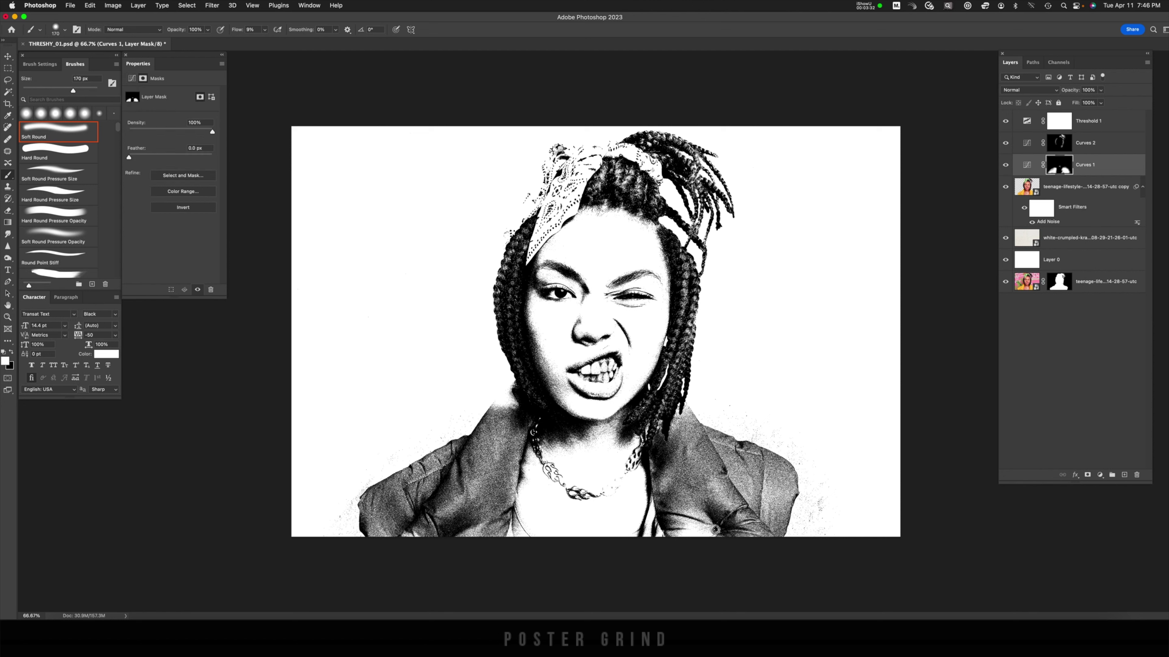
# Step: Paint on the Curves 1 mask with a large soft brush to darken the necklace and upper chest
pyautogui.moveTo(579, 465)
pyautogui.mouseDown()
pyautogui.moveTo(614, 471)
pyautogui.moveTo(553, 518)
pyautogui.mouseUp()
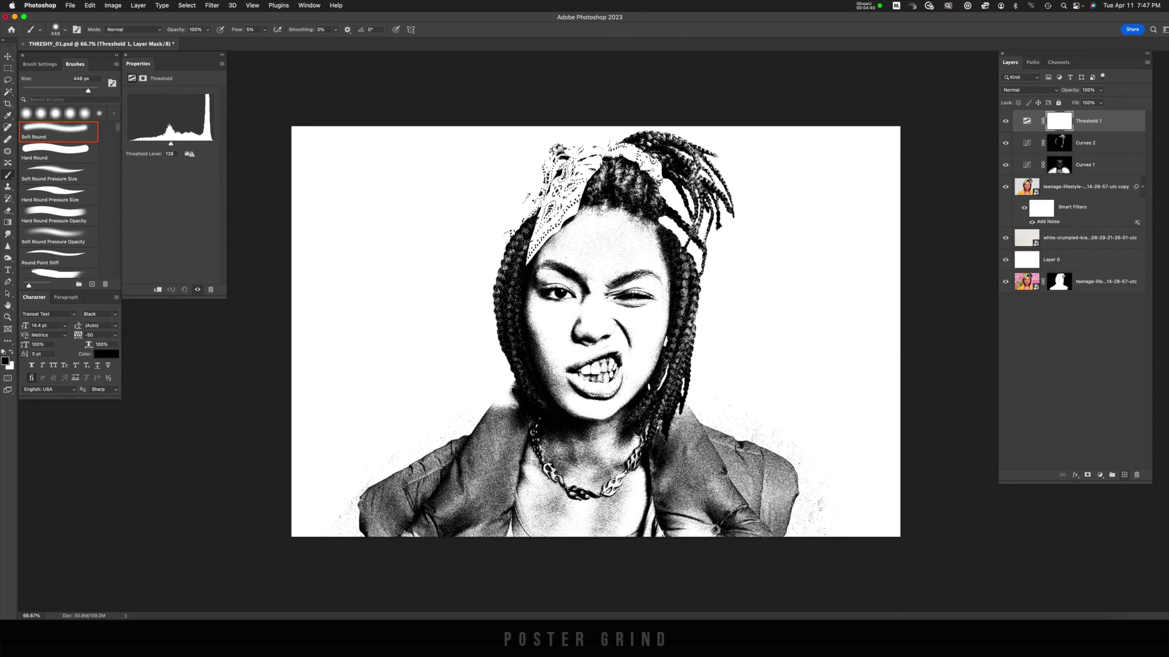
# Step: Add a blank layer above the Threshold adjustment and select the black areas using Color Range with a fuzziness of 151
pyautogui.click(1124, 474)
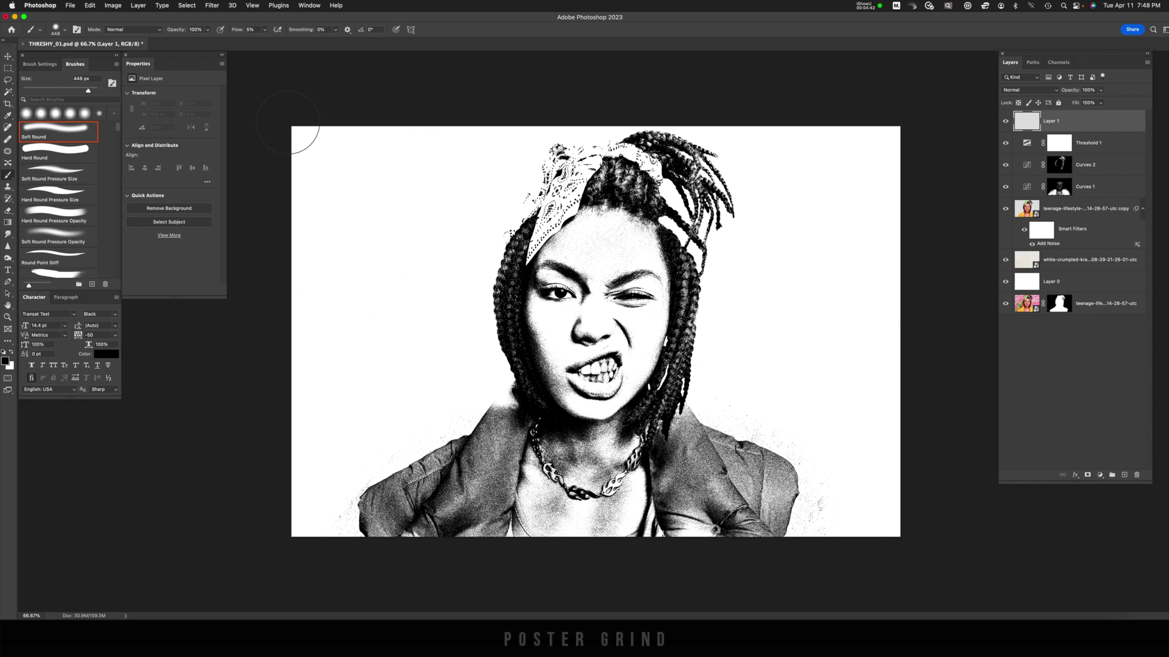
pyautogui.click(187, 5)
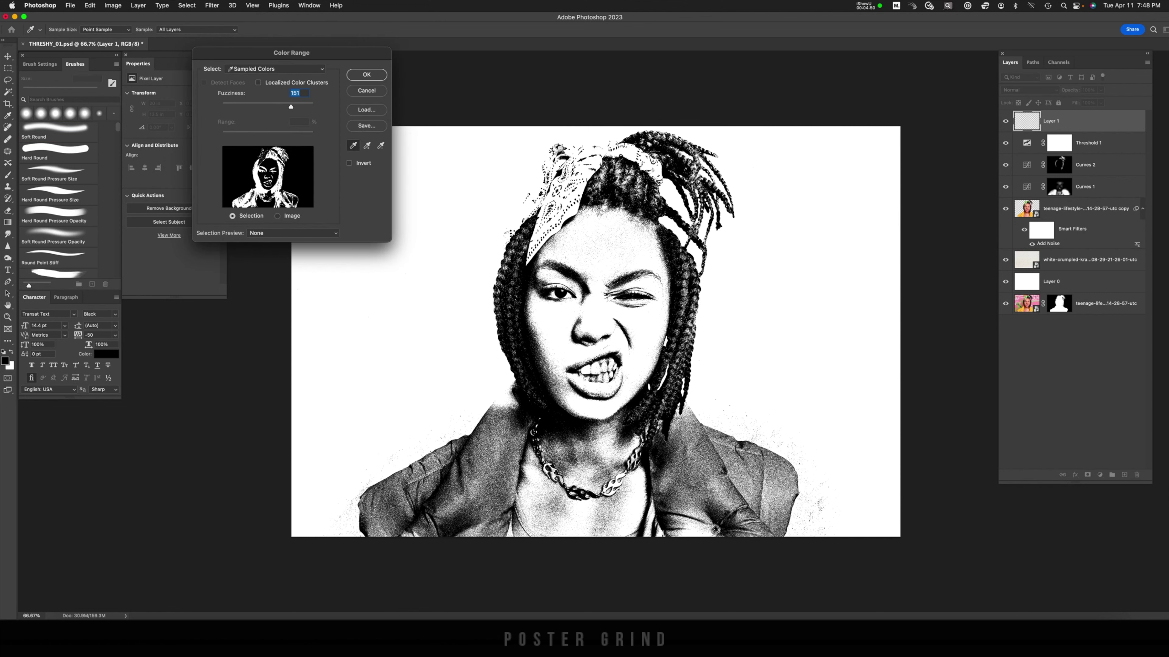
pyautogui.press('Return')
pyautogui.press('b')
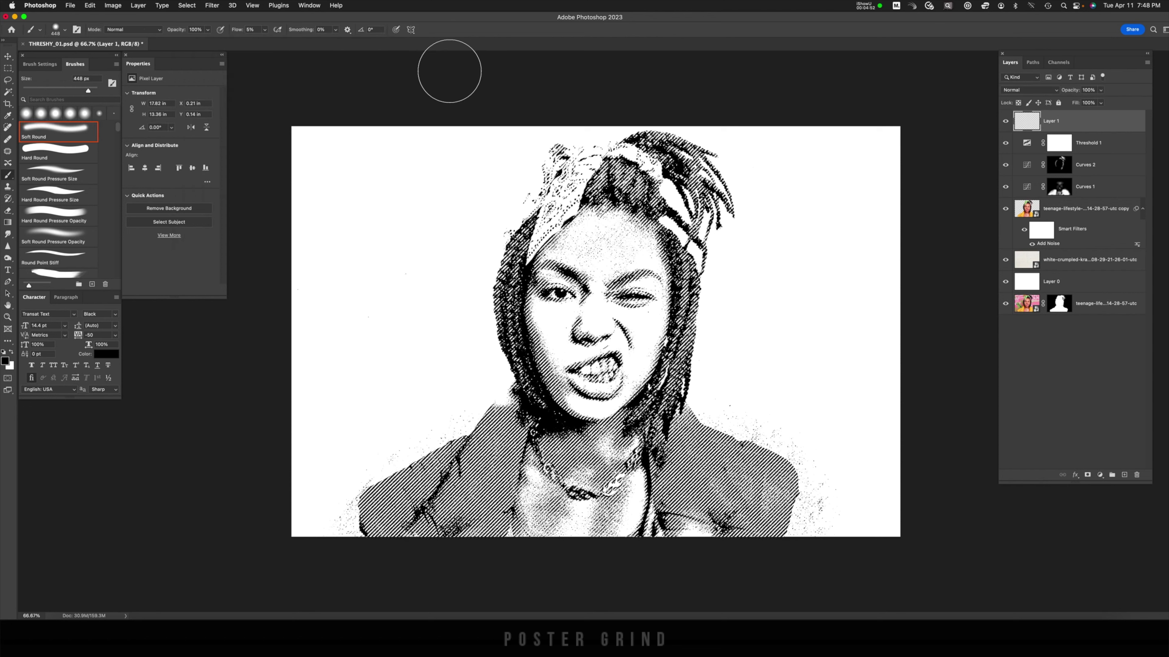
# Step: Create a Solid Color fill layer from the selection using black, 000000
pyautogui.click(1099, 475)
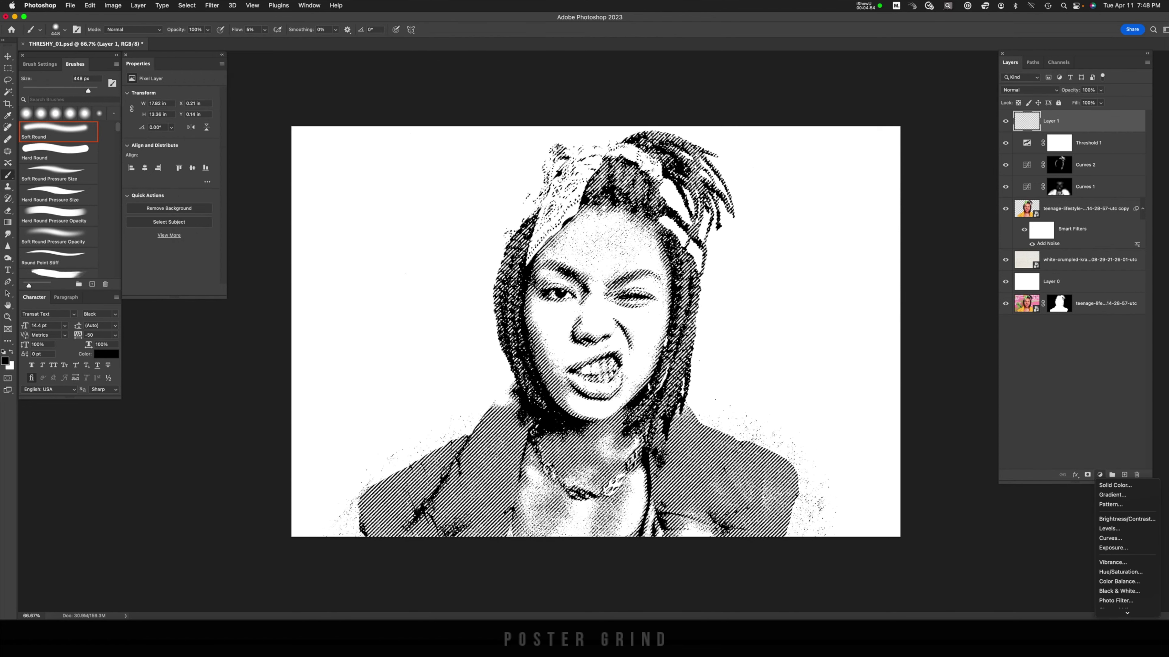
pyautogui.click(1116, 485)
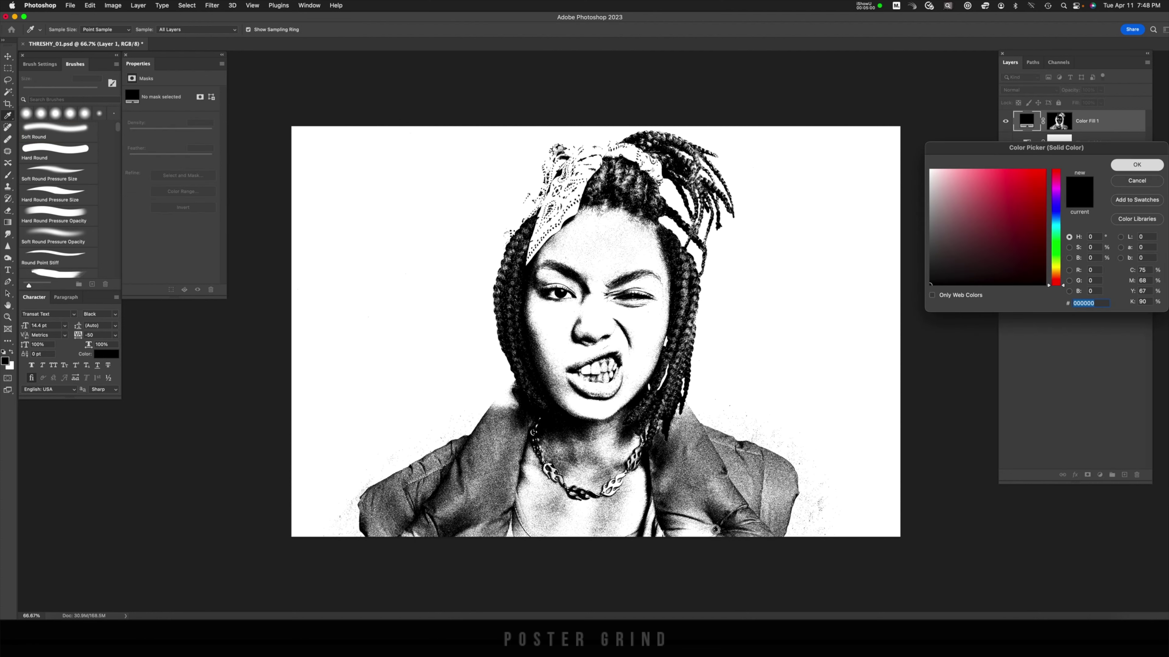
pyautogui.press('Return')
pyautogui.press('b')
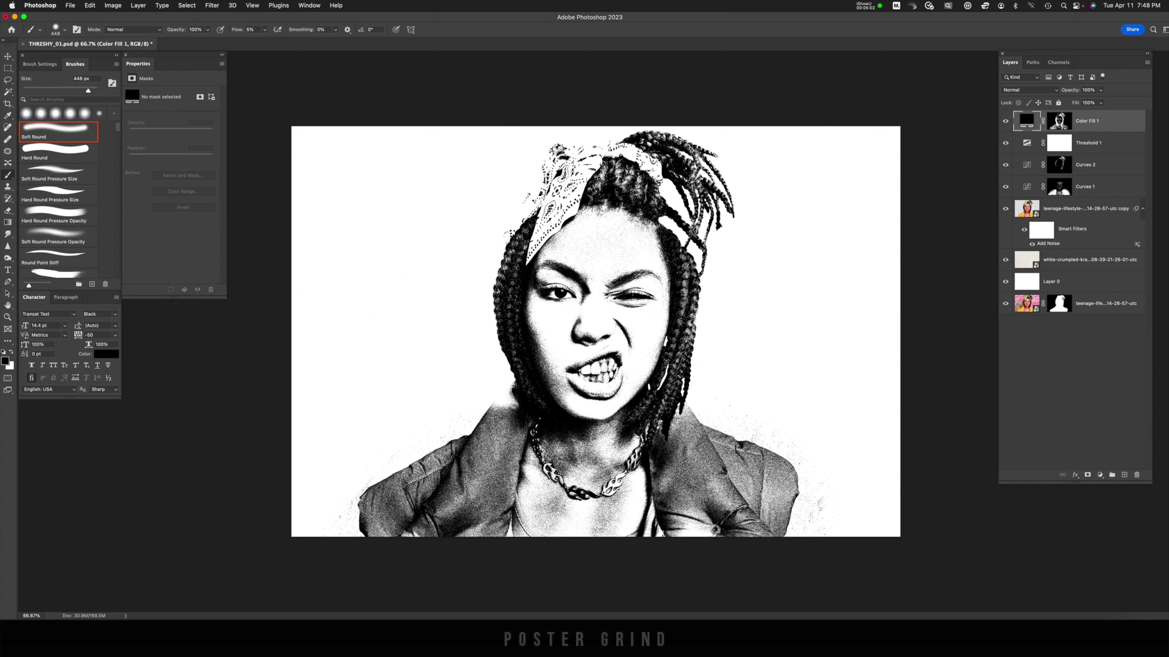
# Step: Convert the Color Fill 1 layer to a smart object and collect the Threshold, both Curves and the portrait copy into a hidden group
pyautogui.rightClick(1010, 120)
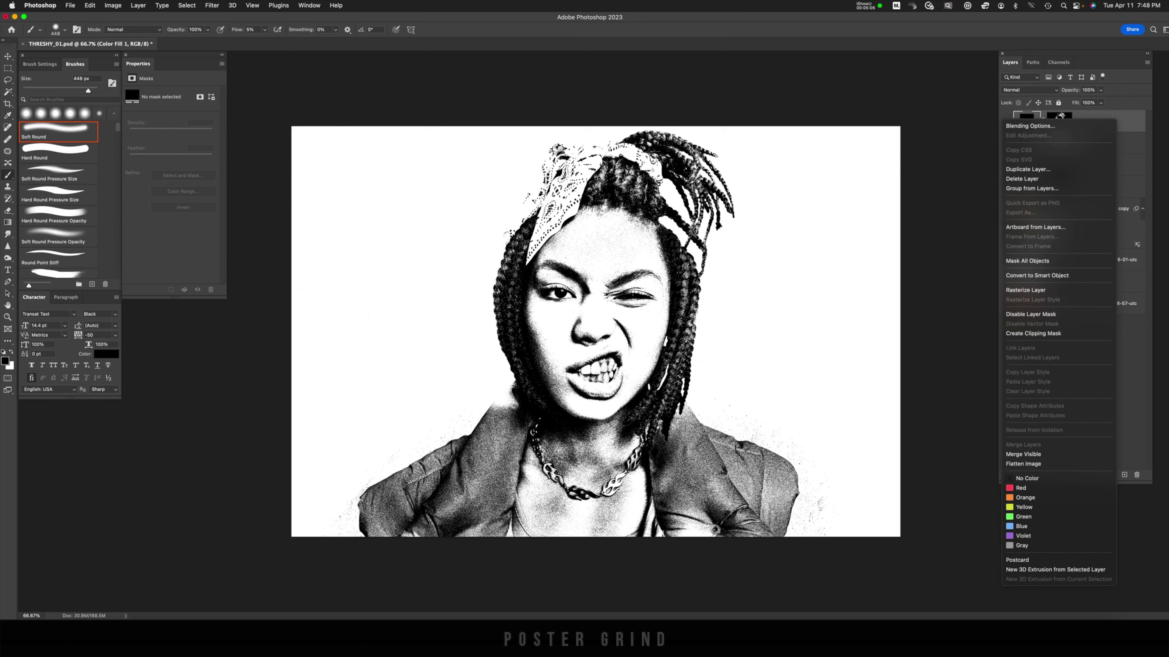
pyautogui.click(1036, 276)
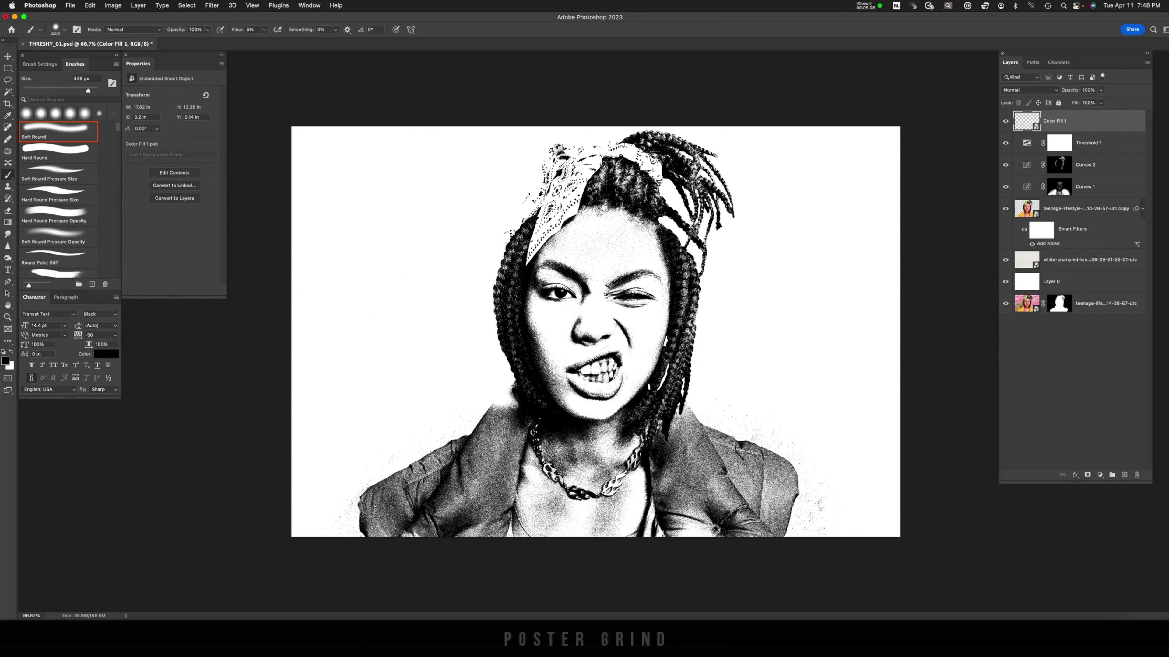
pyautogui.click(1088, 143)
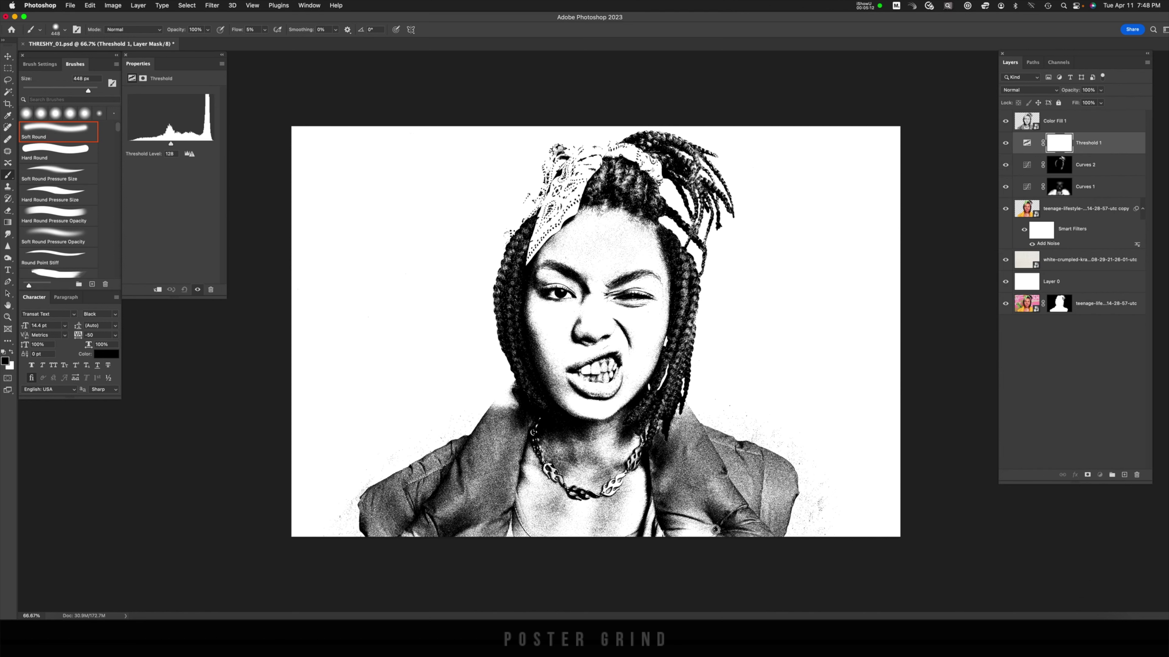
pyautogui.keyDown('shift'); pyautogui.click(1085, 209); pyautogui.keyUp('shift')
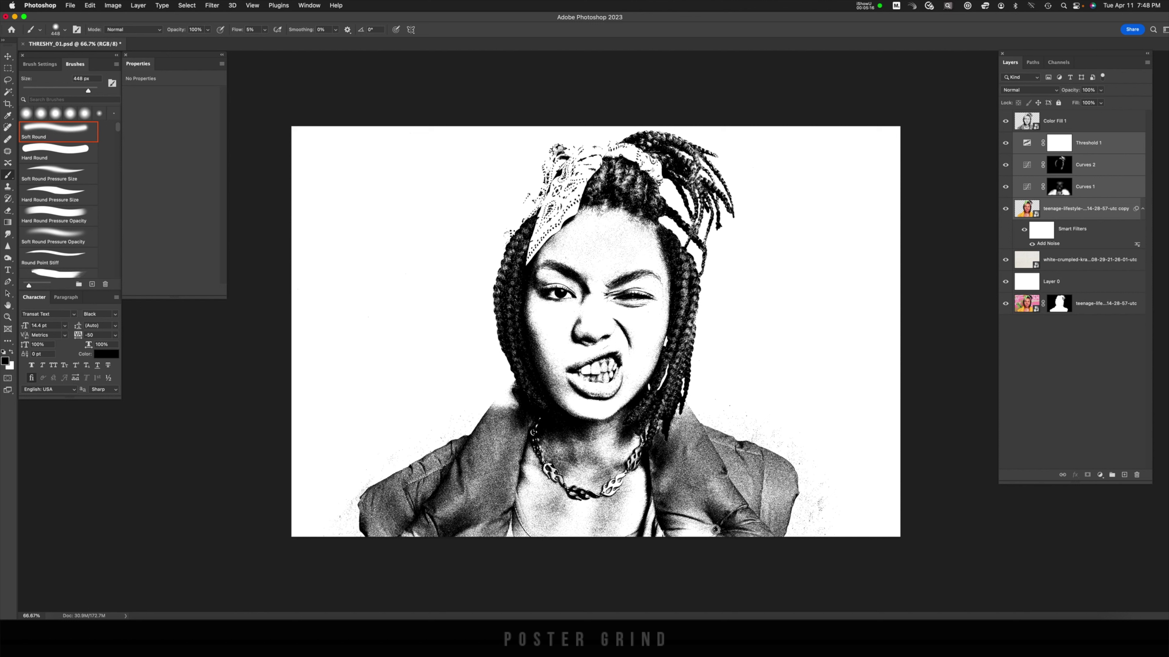
pyautogui.press('super+g')
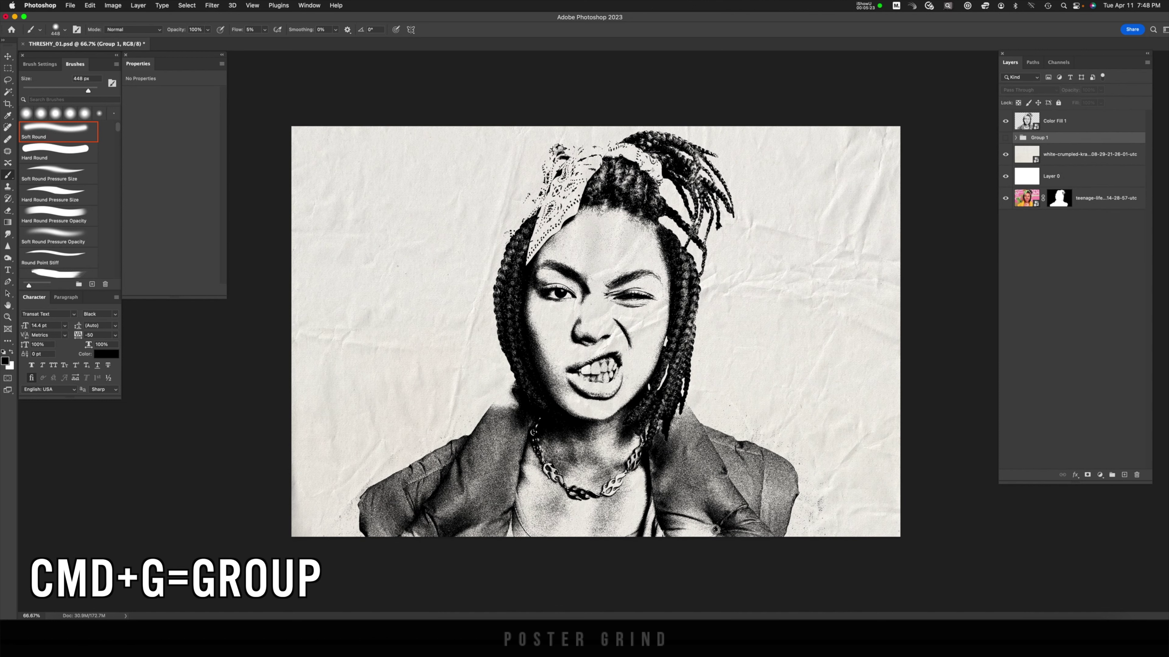
# Step: Split the Underlying Layer white Blend If slider on Color Fill 1 so the light paper creases show through the black portrait
pyautogui.click(1067, 120)
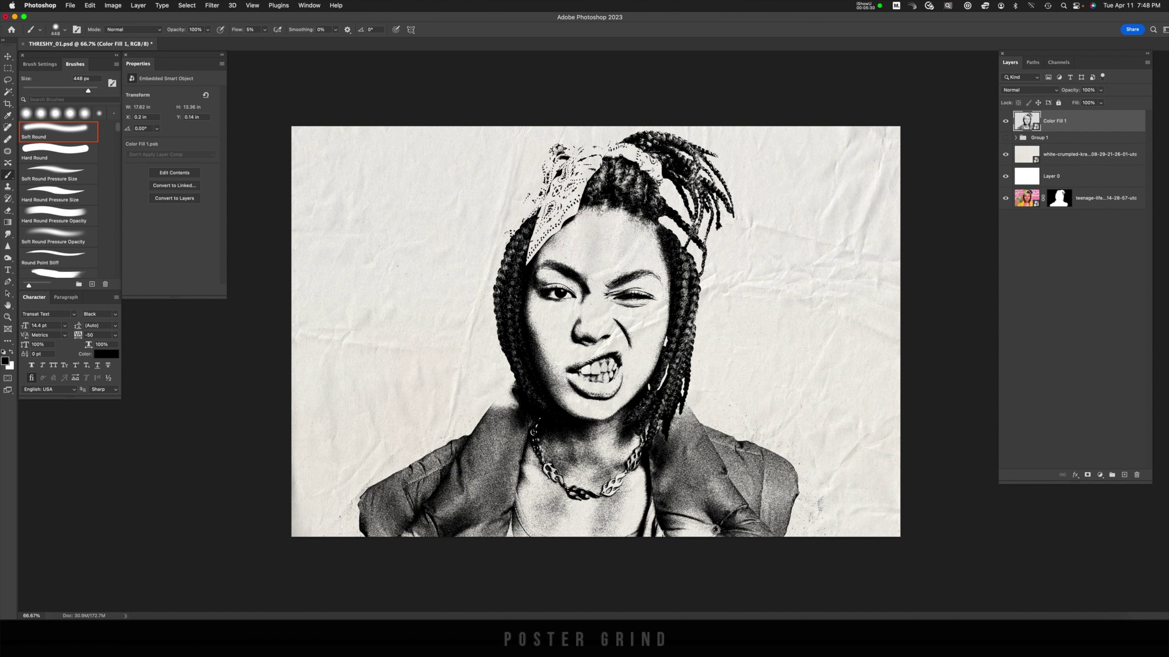
pyautogui.doubleClick(1067, 121)
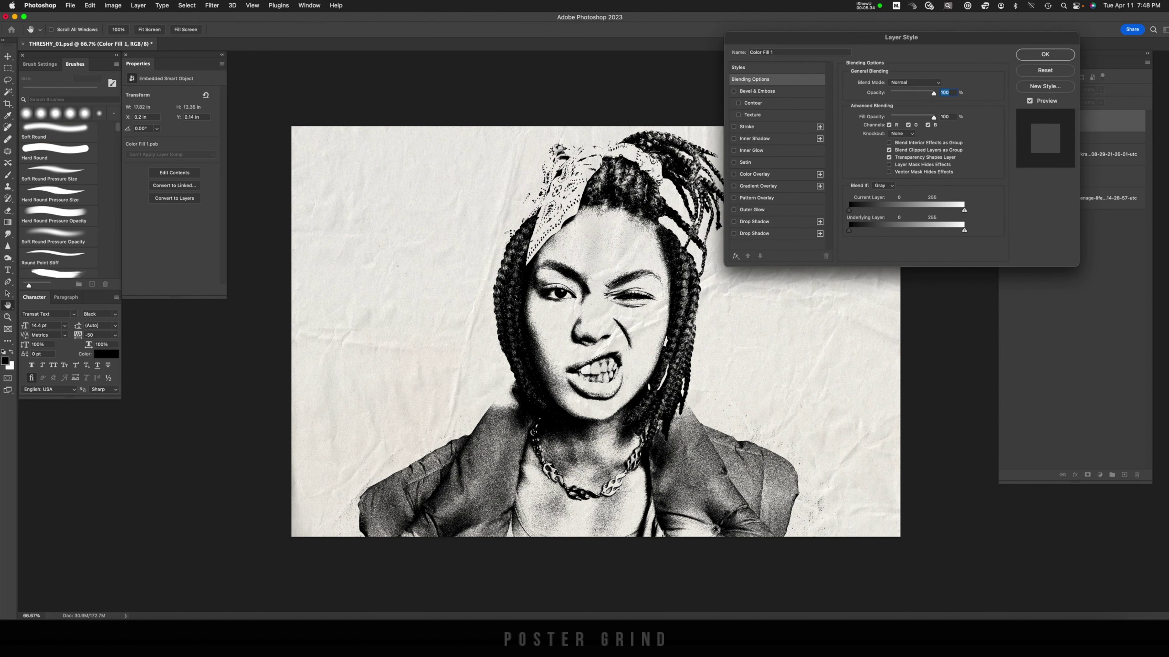
pyautogui.moveTo(964, 230); pyautogui.dragTo(954, 230)
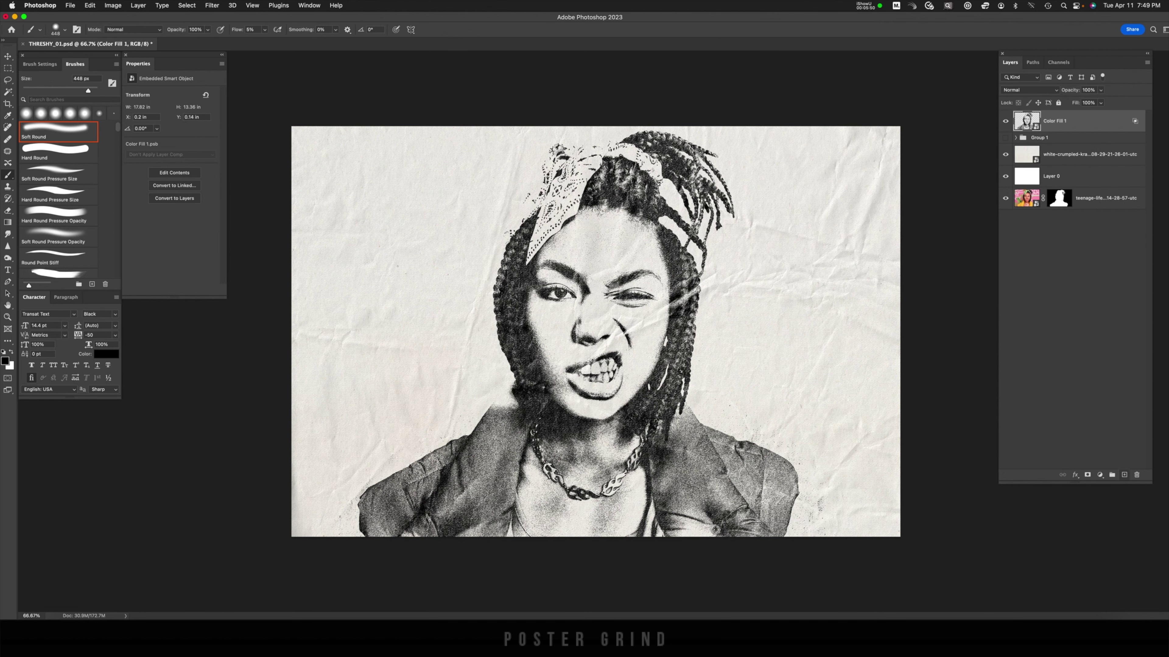
# Step: Stamp all visible layers onto a new top layer and convert it to a smart object
pyautogui.click(1124, 474)
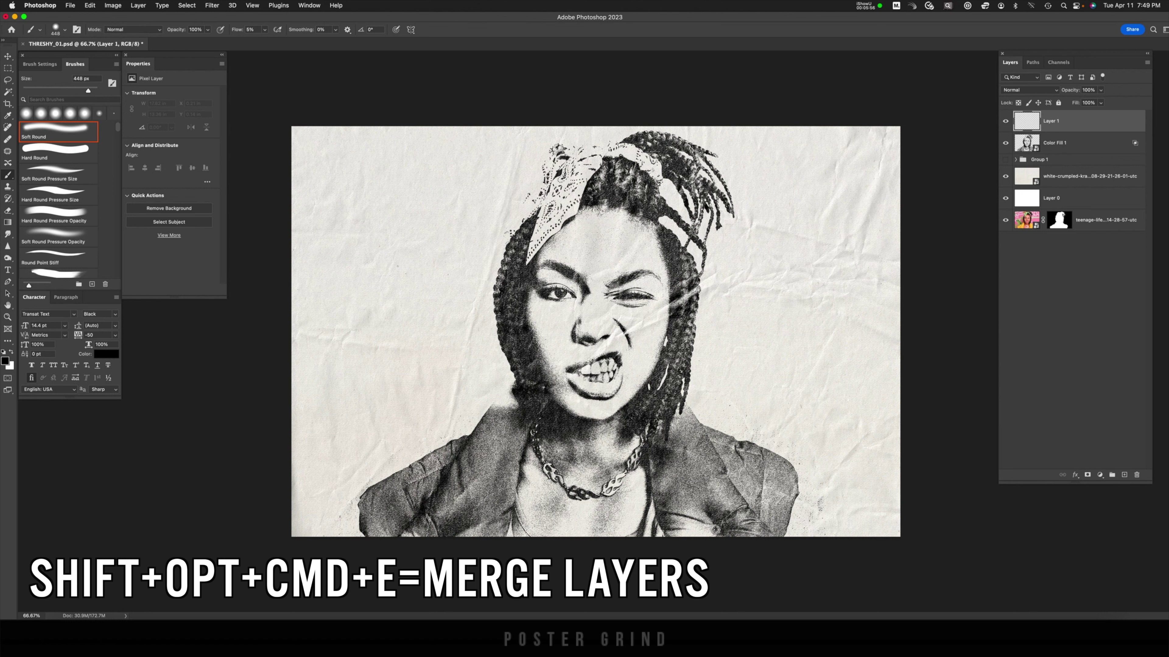
pyautogui.press('shift+alt+super+e')
pyautogui.rightClick(1026, 120)
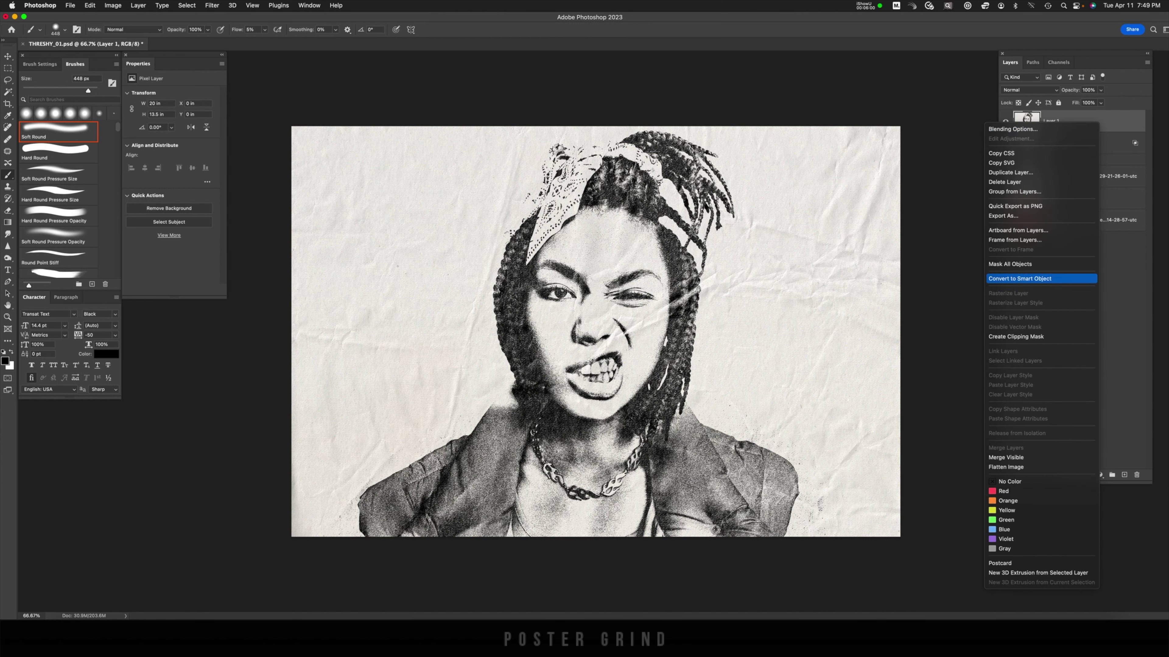
pyautogui.click(1020, 279)
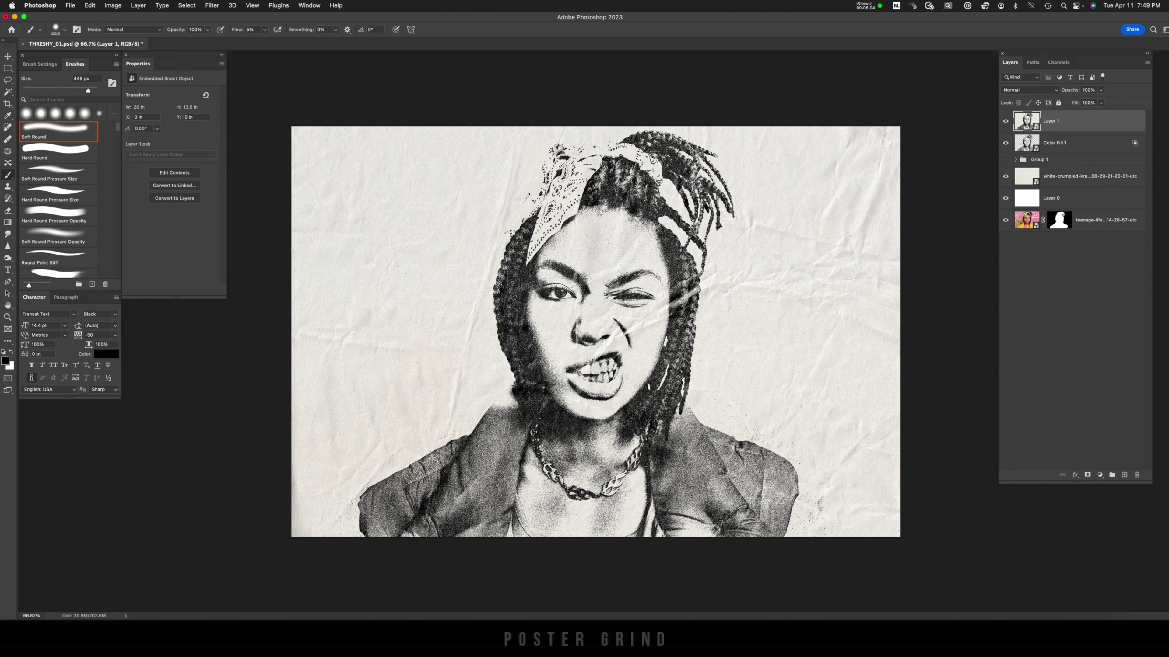
# Step: Apply the Graphic Pen filter to Layer 1 with stroke length 1, light/dark balance 100 and Right Diagonal stroke direction
pyautogui.click(211, 5)
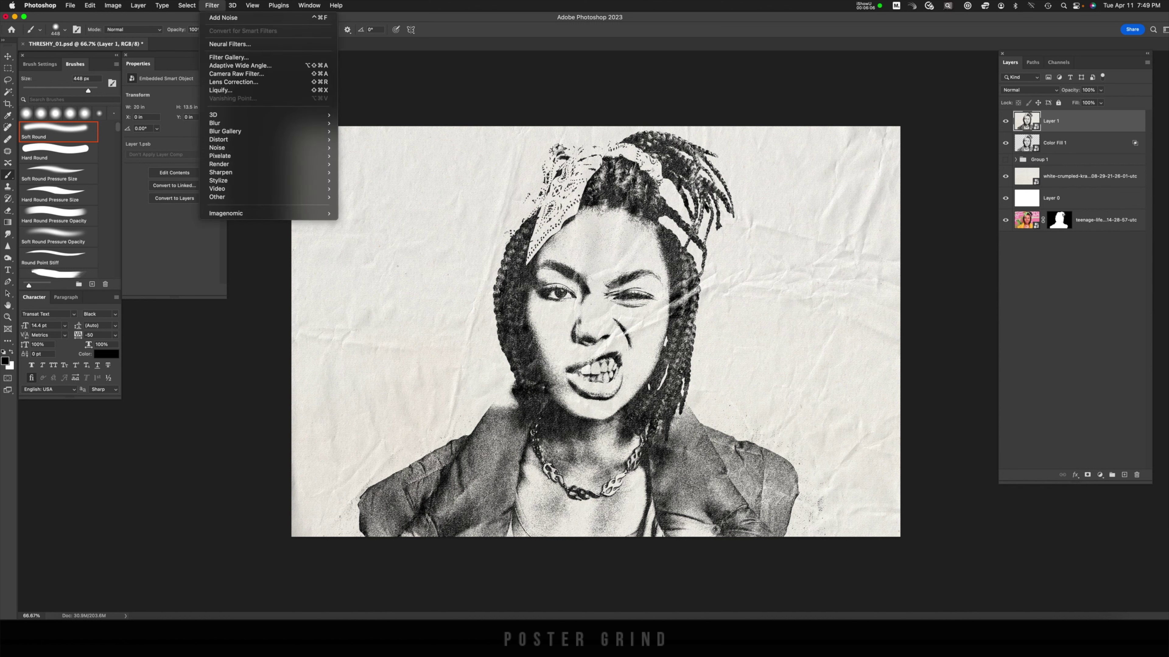
pyautogui.click(229, 57)
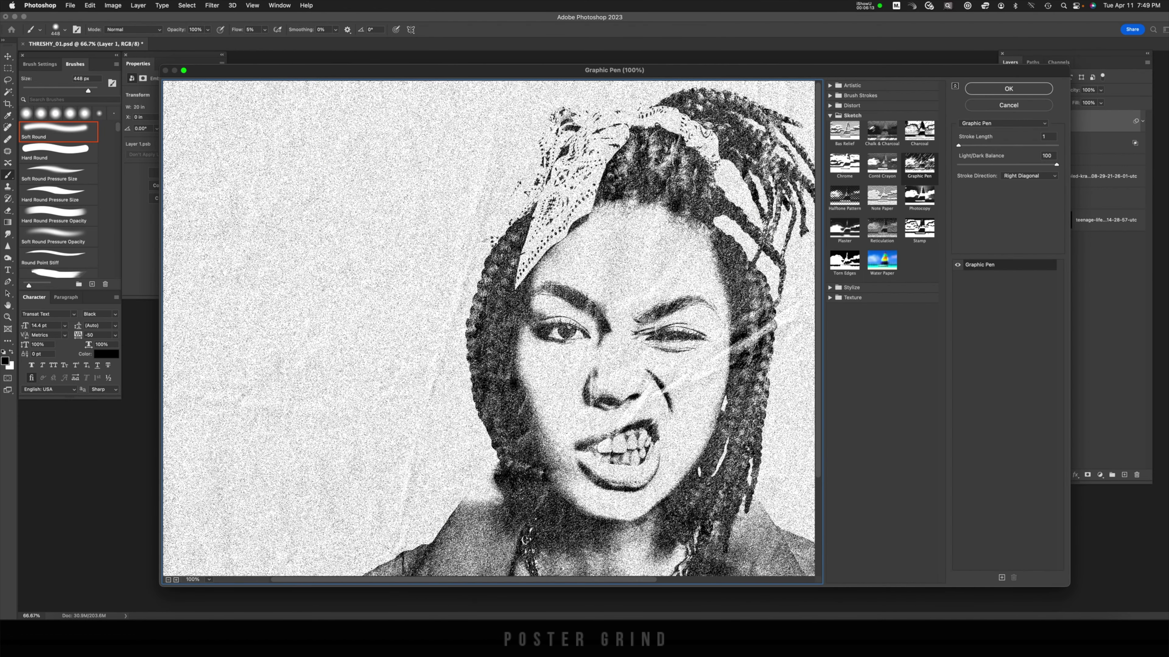
pyautogui.press('Tab')
pyautogui.press('Tab')
pyautogui.press('Tab')
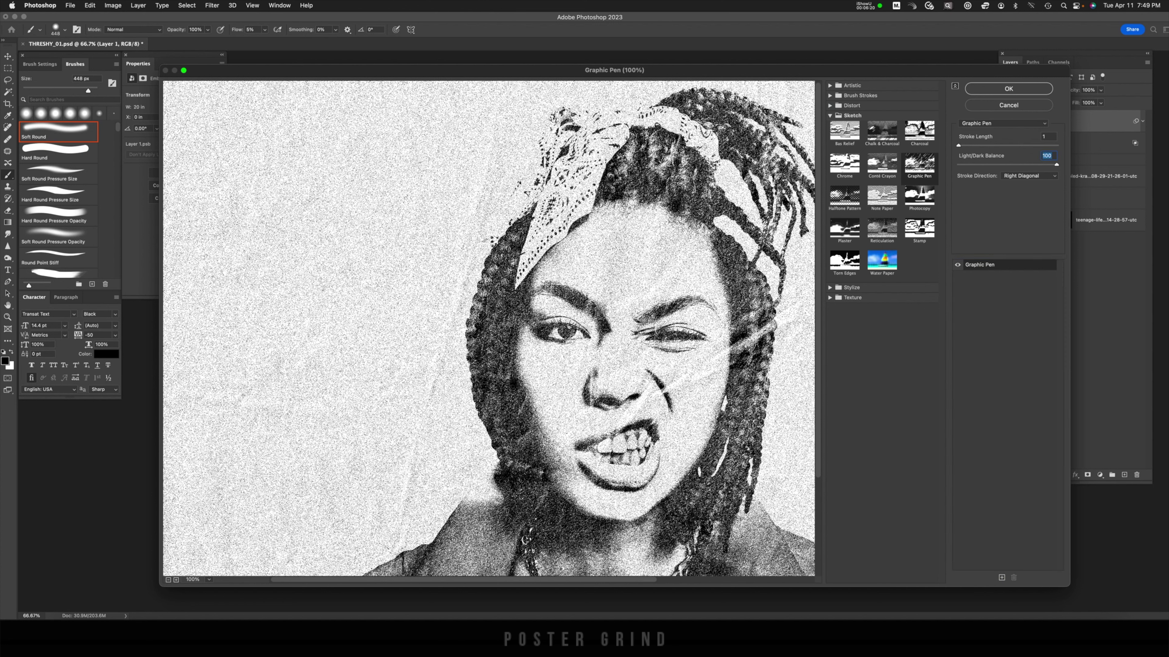
pyautogui.press('Return')
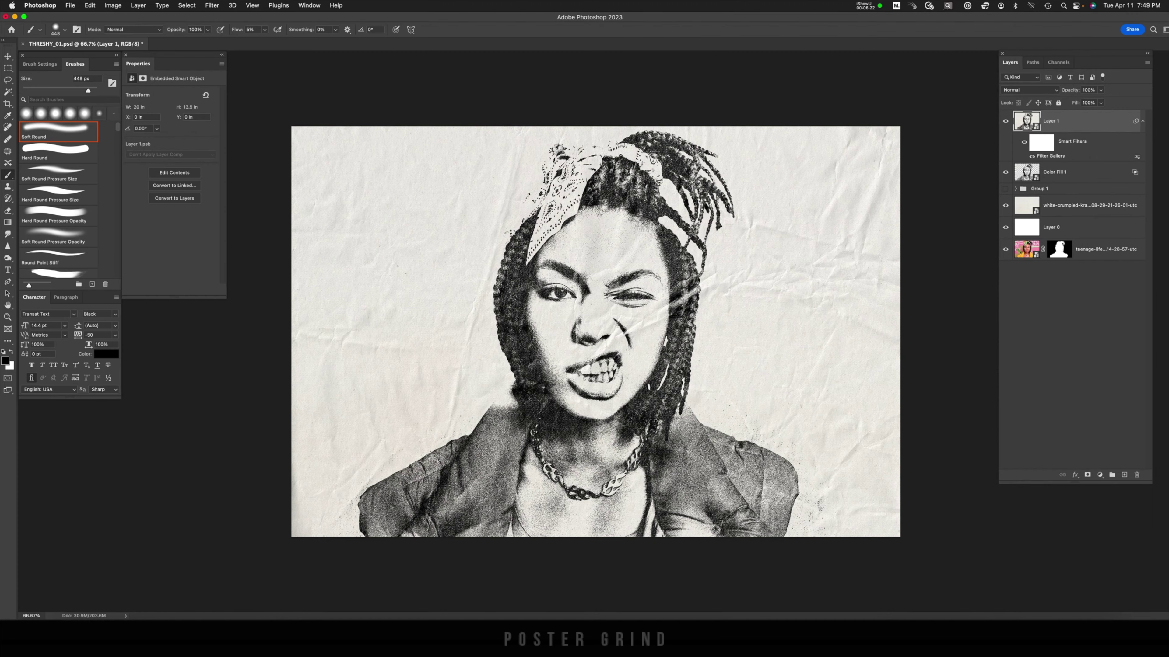
# Step: Set the opacity of the filtered Layer 1 to 40%
pyautogui.click(1100, 90)
pyautogui.moveTo(1102, 101); pyautogui.dragTo(1084, 100)
pyautogui.press('Return')
# Step: Add a Solid Color fill layer in pink, f0a3a3, above Layer 1
pyautogui.click(1100, 475)
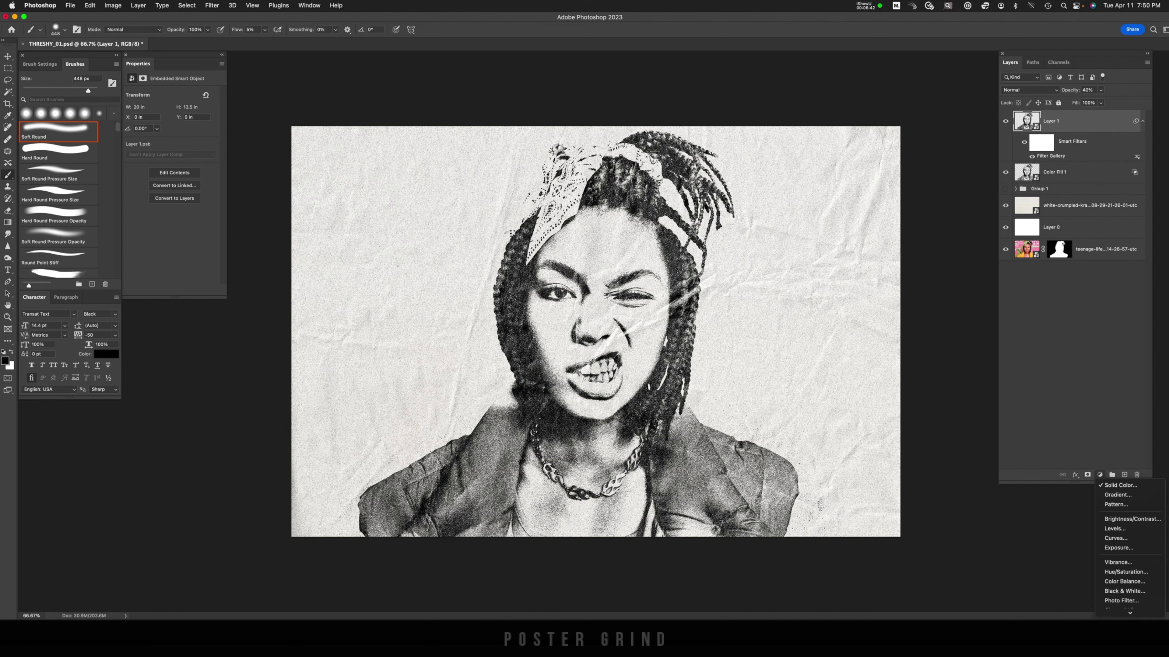
pyautogui.click(1120, 485)
pyautogui.moveTo(1036, 221); pyautogui.dragTo(966, 176)
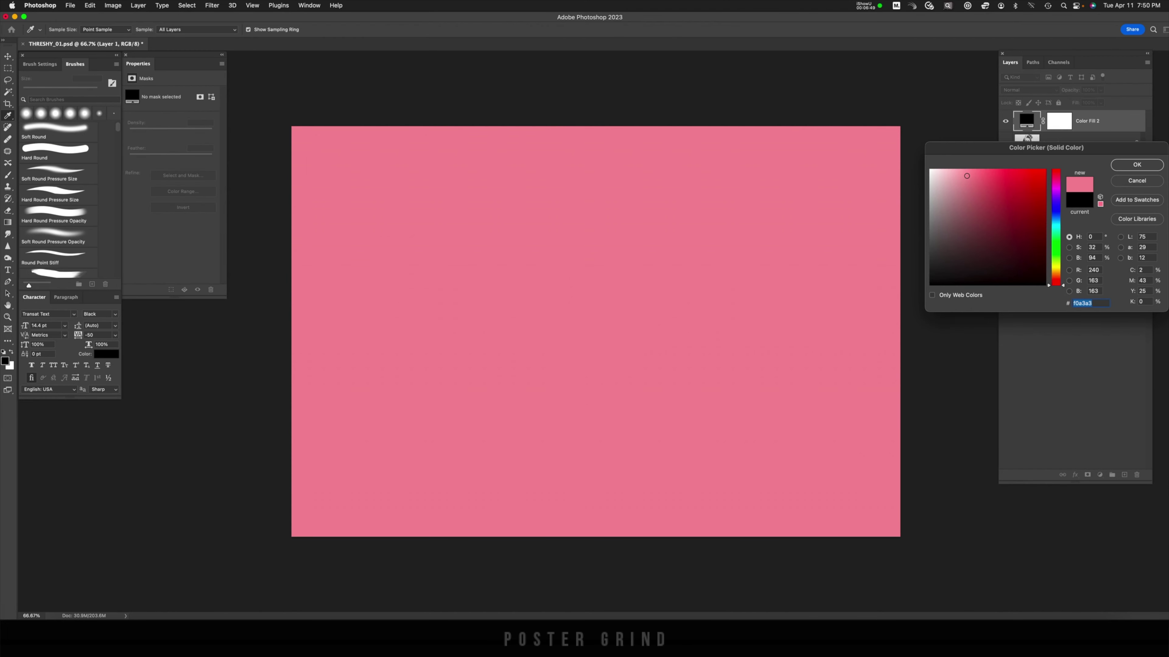
pyautogui.click(1137, 164)
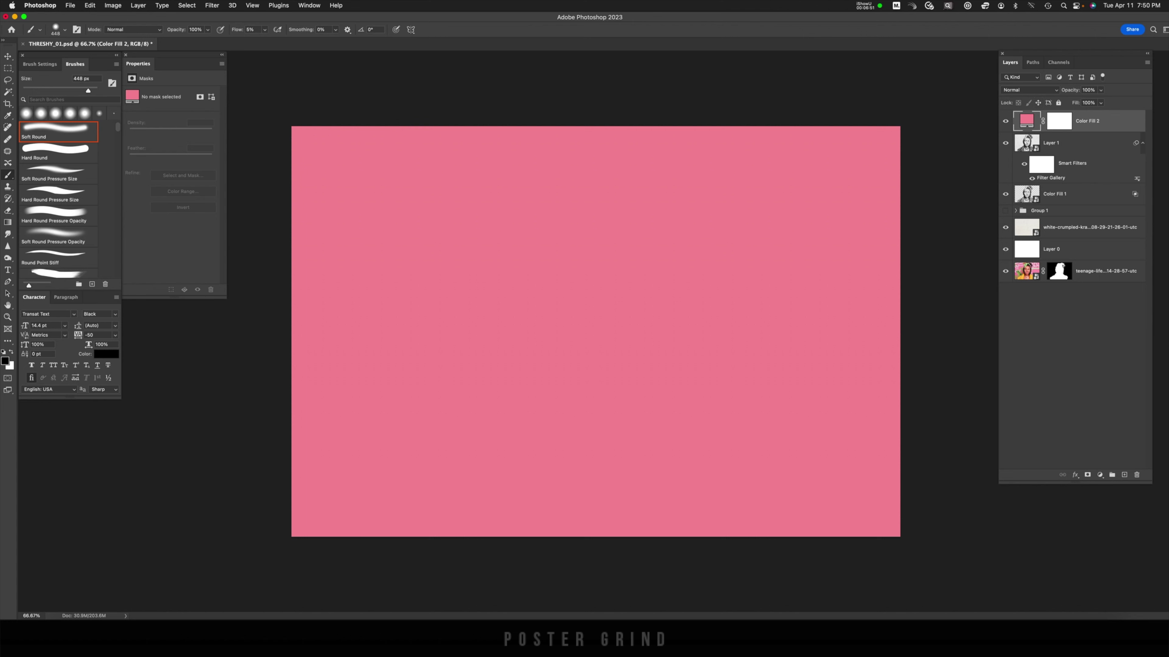
# Step: Set the pink fill layer's blend mode to Darken and invert its mask to black
pyautogui.click(1029, 90)
pyautogui.click(1014, 112)
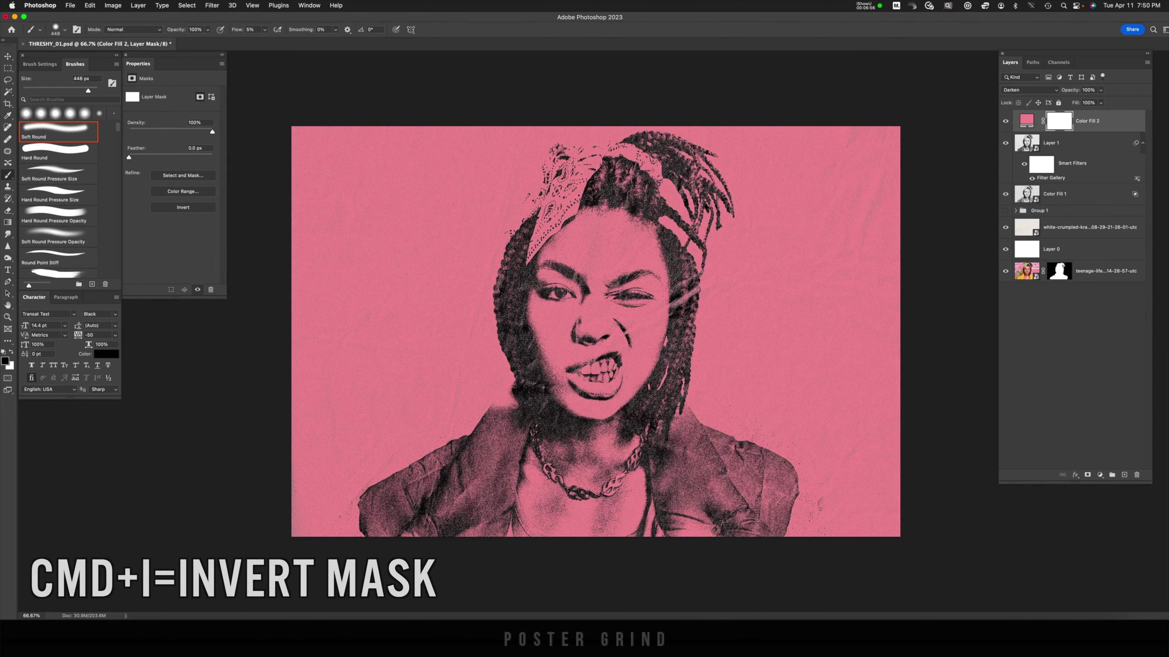
pyautogui.press('super+i')
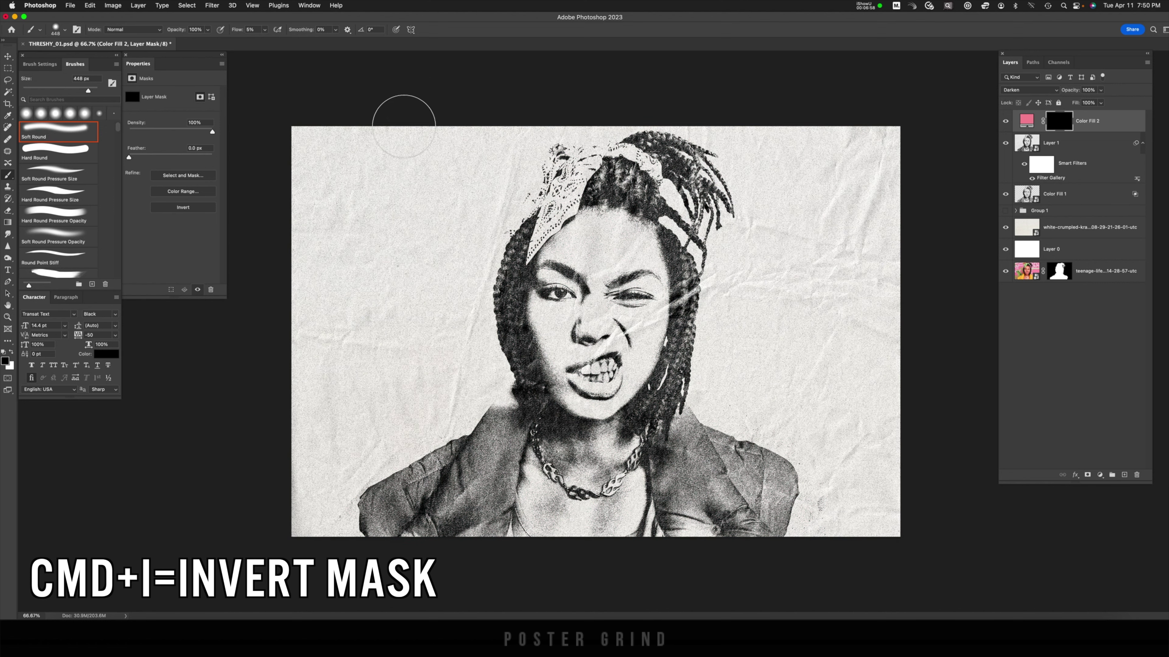
# Step: Paint white with a small soft brush on the pink fill's mask over the upper and lower lips
pyautogui.moveTo(556, 305); pyautogui.dragTo(530, 306)
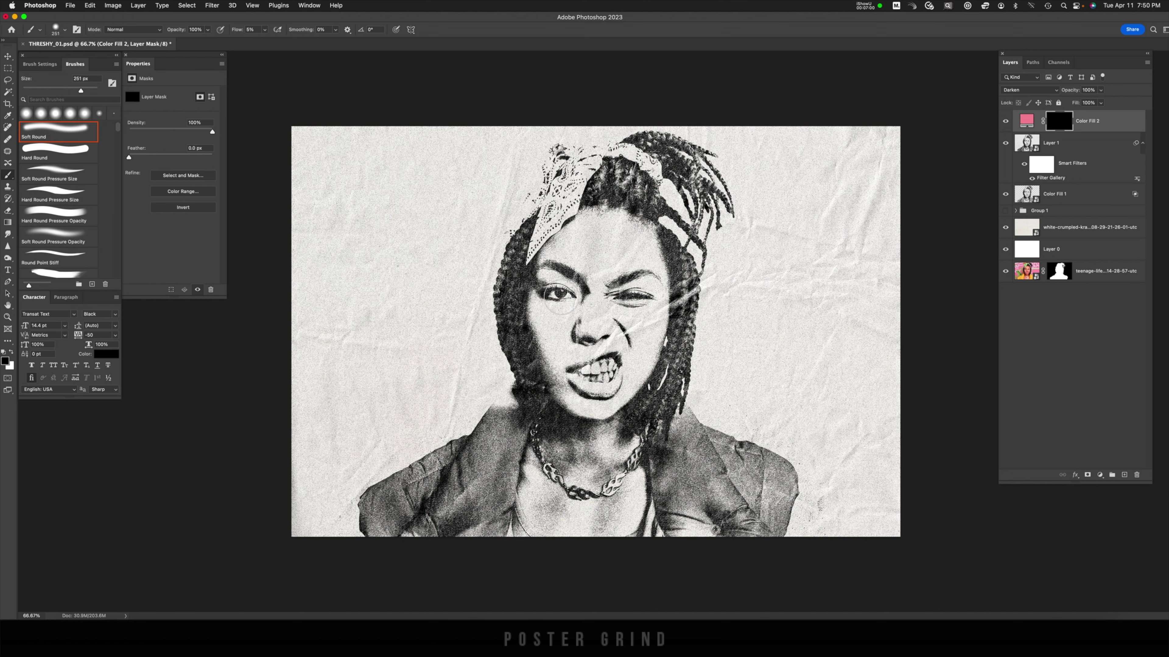
pyautogui.press('x')
pyautogui.moveTo(631, 355)
pyautogui.mouseDown()
pyautogui.moveTo(613, 356)
pyautogui.moveTo(601, 384)
pyautogui.moveTo(616, 386)
pyautogui.mouseUp()
pyautogui.press('super+plus')
pyautogui.press('super+equal')
pyautogui.press('super+equal')
pyautogui.moveTo(529, 350); pyautogui.dragTo(668, 331)
pyautogui.moveTo(497, 442); pyautogui.dragTo(672, 456)
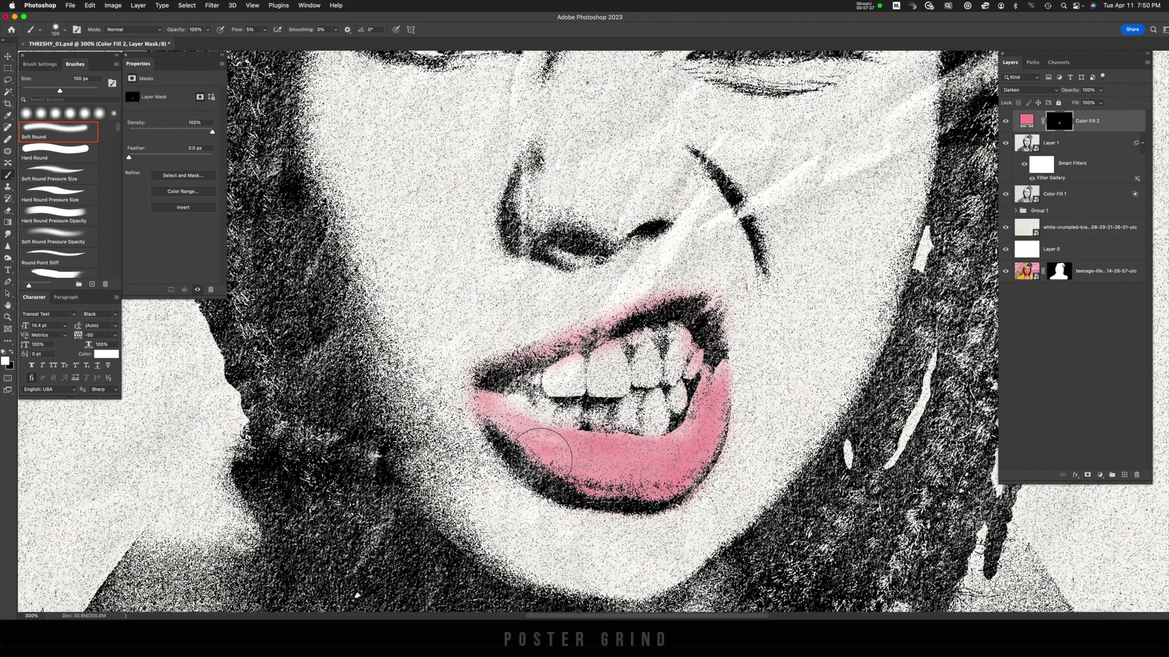
pyautogui.moveTo(488, 350); pyautogui.dragTo(561, 359)
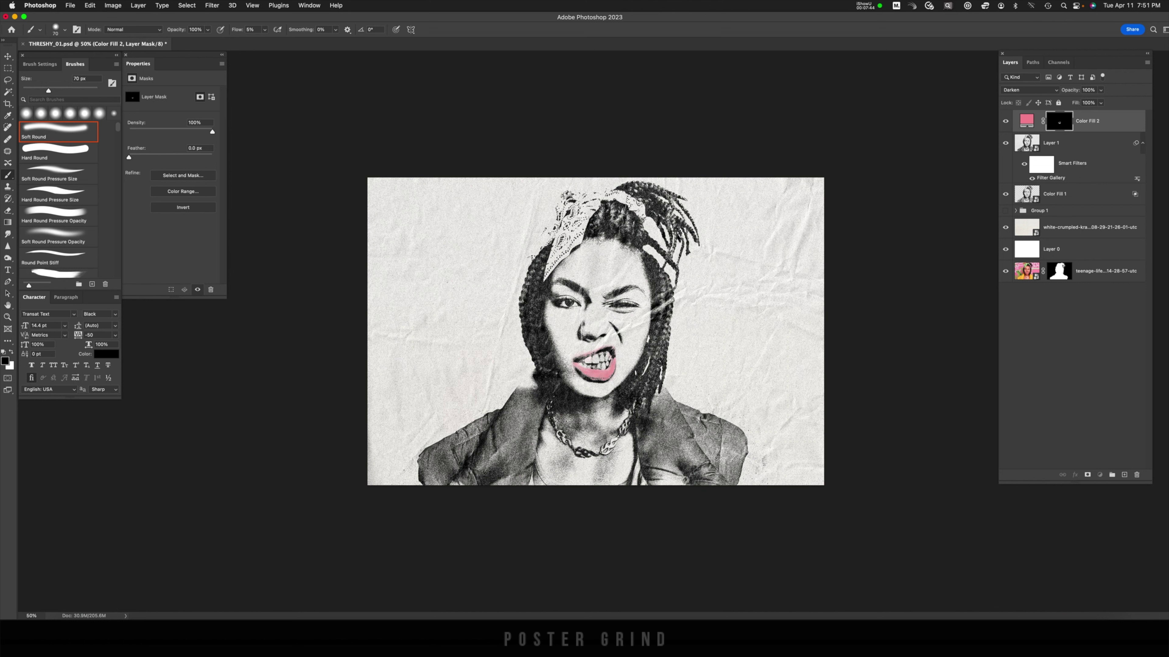
# Step: Change the pink fill layer to the Color blend mode at 100% opacity
pyautogui.click(1100, 89)
pyautogui.moveTo(1100, 100); pyautogui.dragTo(1089, 101)
pyautogui.click(1028, 89)
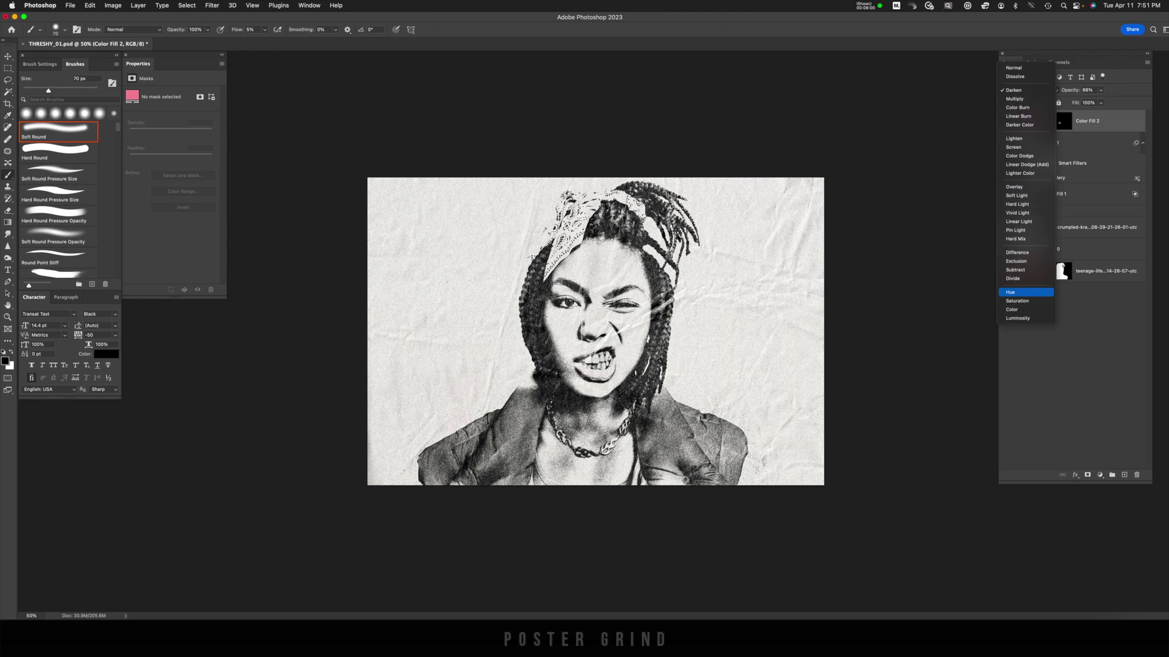
pyautogui.click(1025, 311)
pyautogui.click(1100, 90)
pyautogui.moveTo(1100, 101); pyautogui.dragTo(1114, 101)
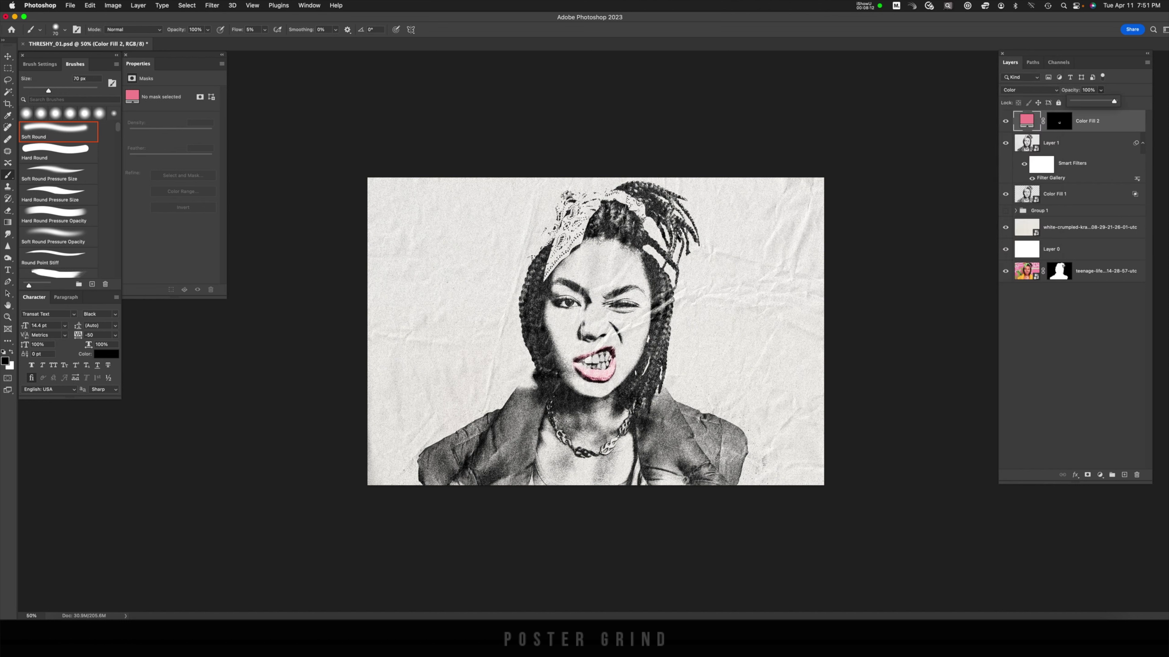
pyautogui.press('Return')
# Step: Put a new blank layer in a group and give the group an inverted copy of the original portrait's mask
pyautogui.click(1123, 475)
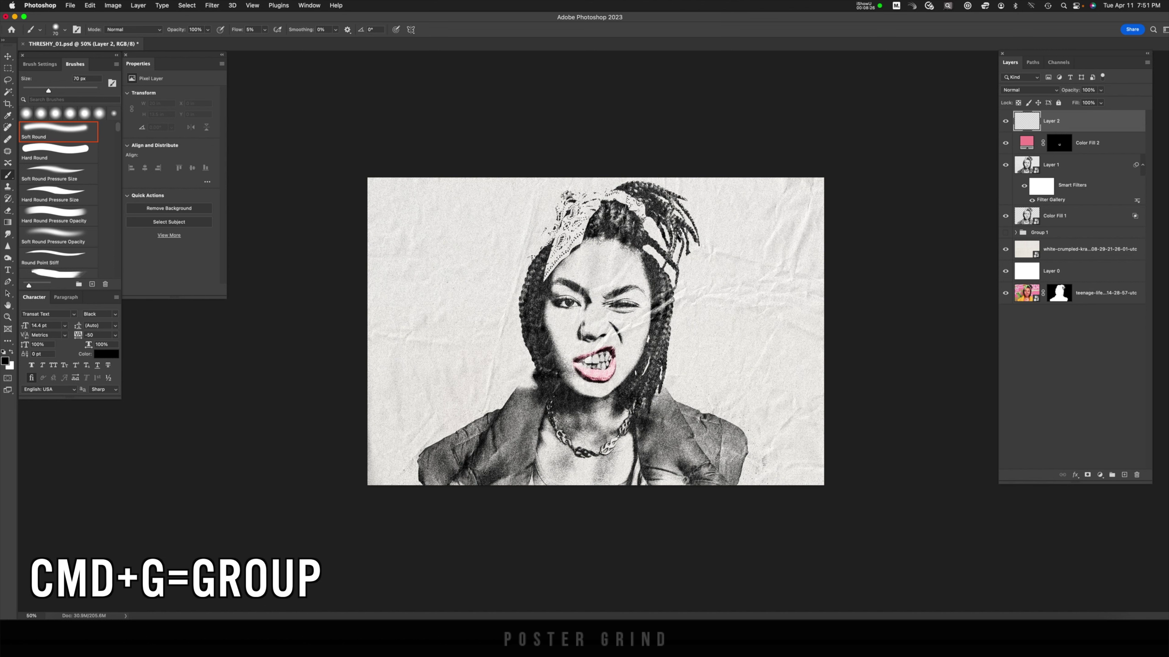
pyautogui.press('super+g')
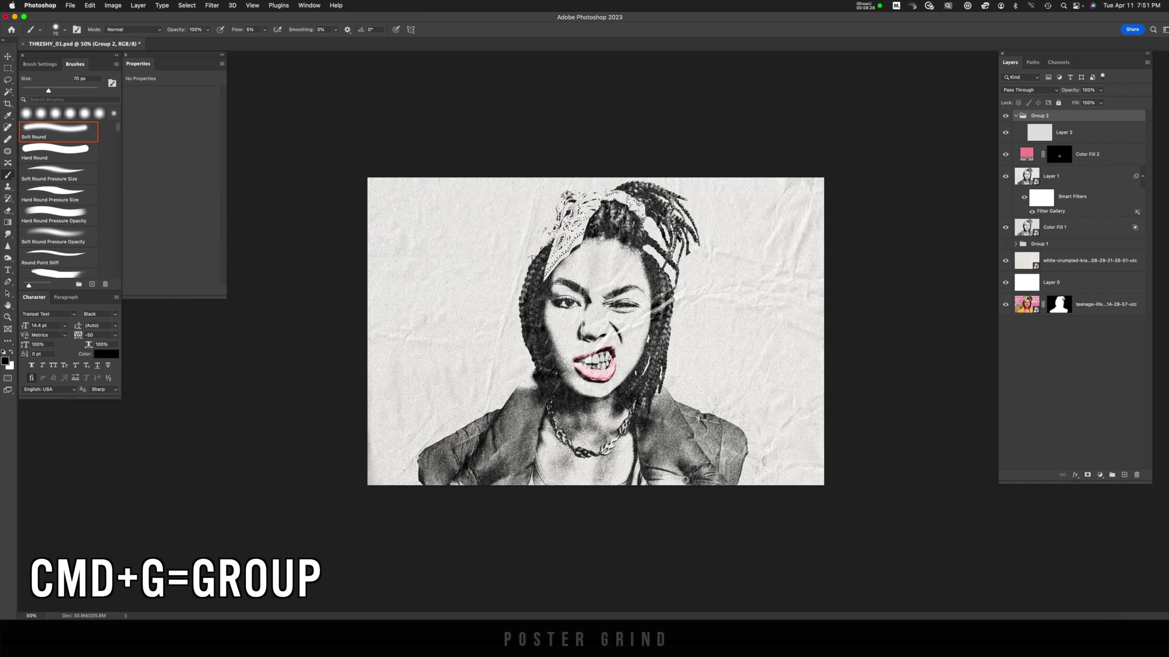
pyautogui.click(1059, 305)
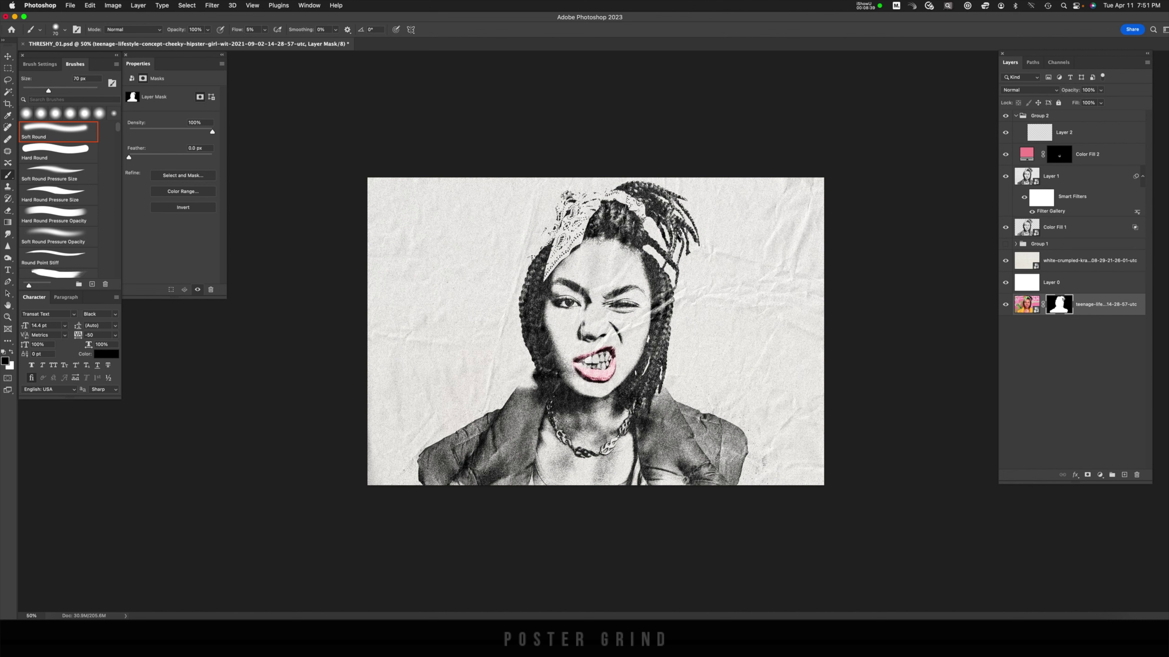
pyautogui.moveTo(1058, 304); pyautogui.dragTo(1052, 118)
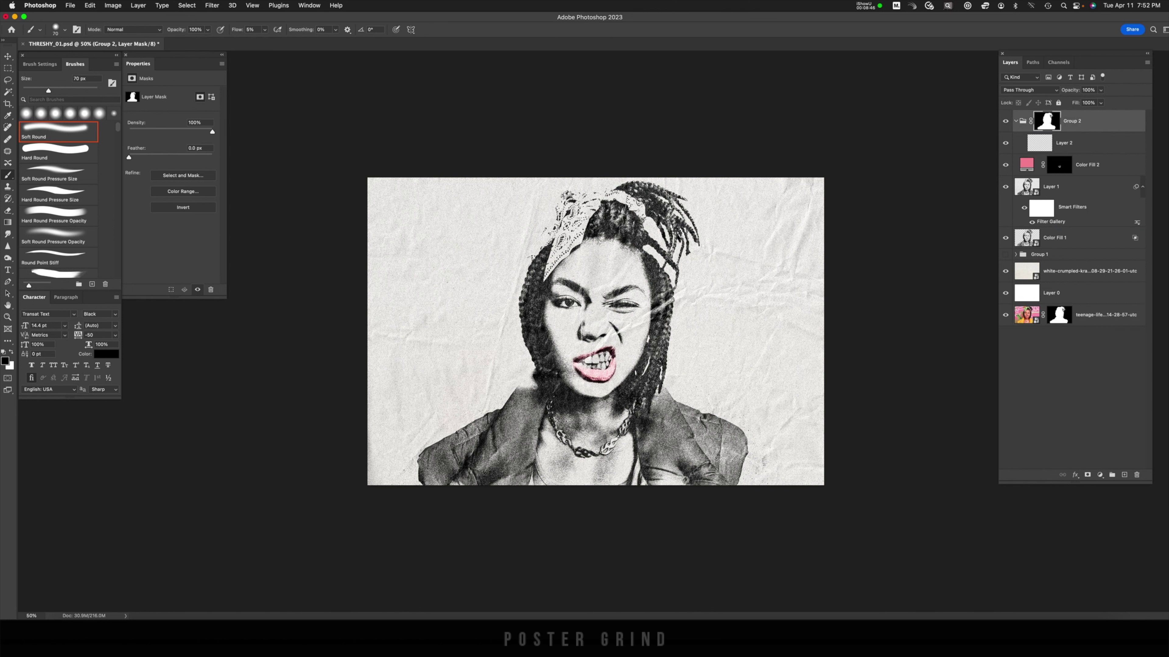
pyautogui.press('super+i')
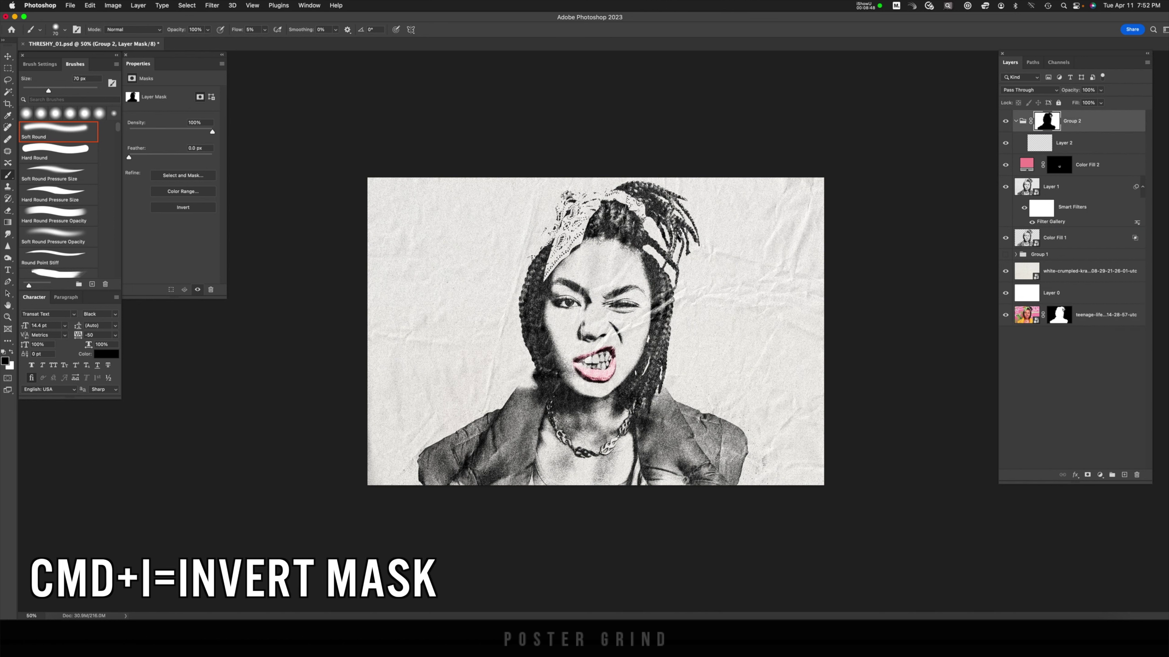
# Step: Add black POSTERGRIND text inside the masked group, scaled across the canvas width behind the head, with tracking of -75
pyautogui.click(1063, 143)
pyautogui.press('t')
pyautogui.click(448, 278)
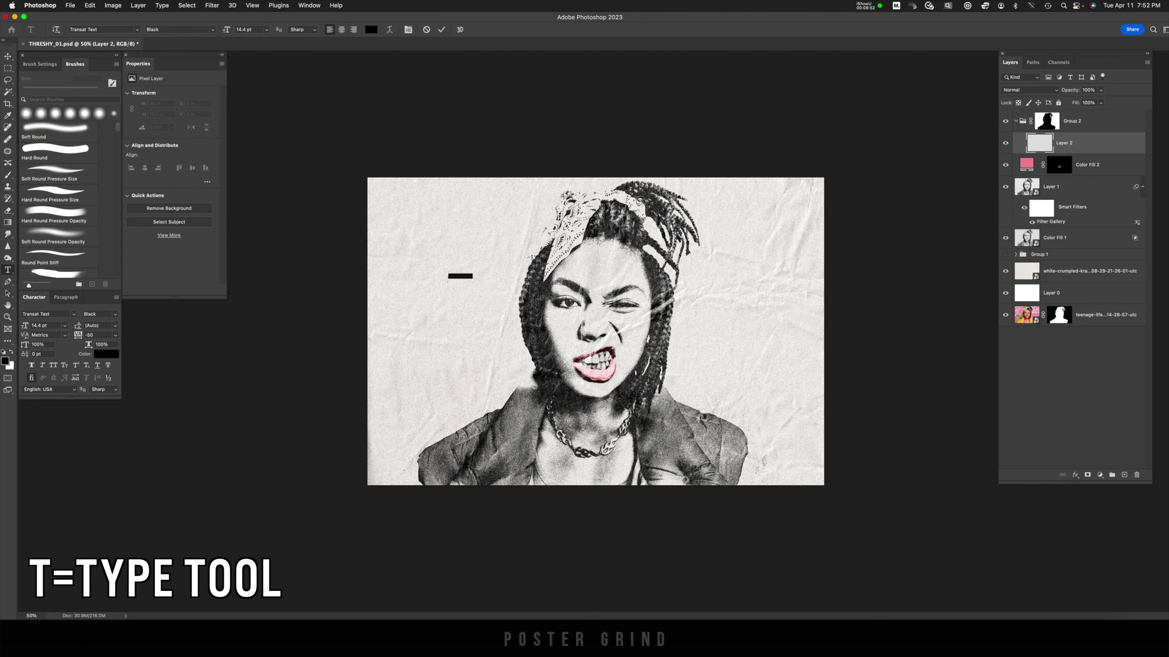
pyautogui.write('POSTER')
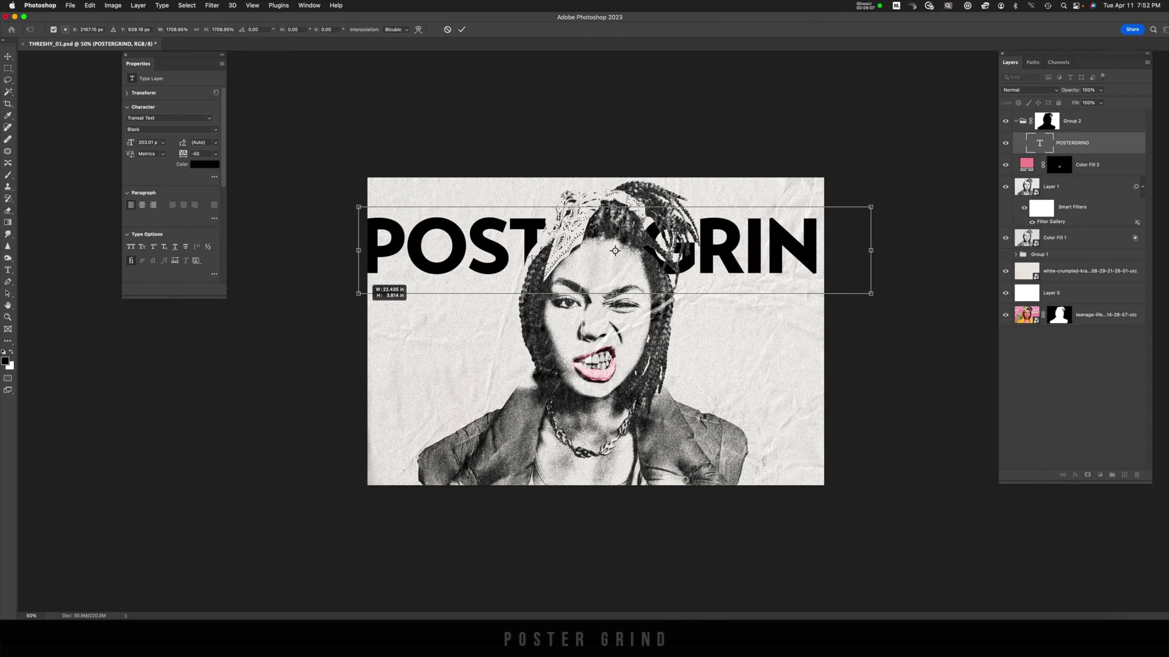
pyautogui.click(216, 153)
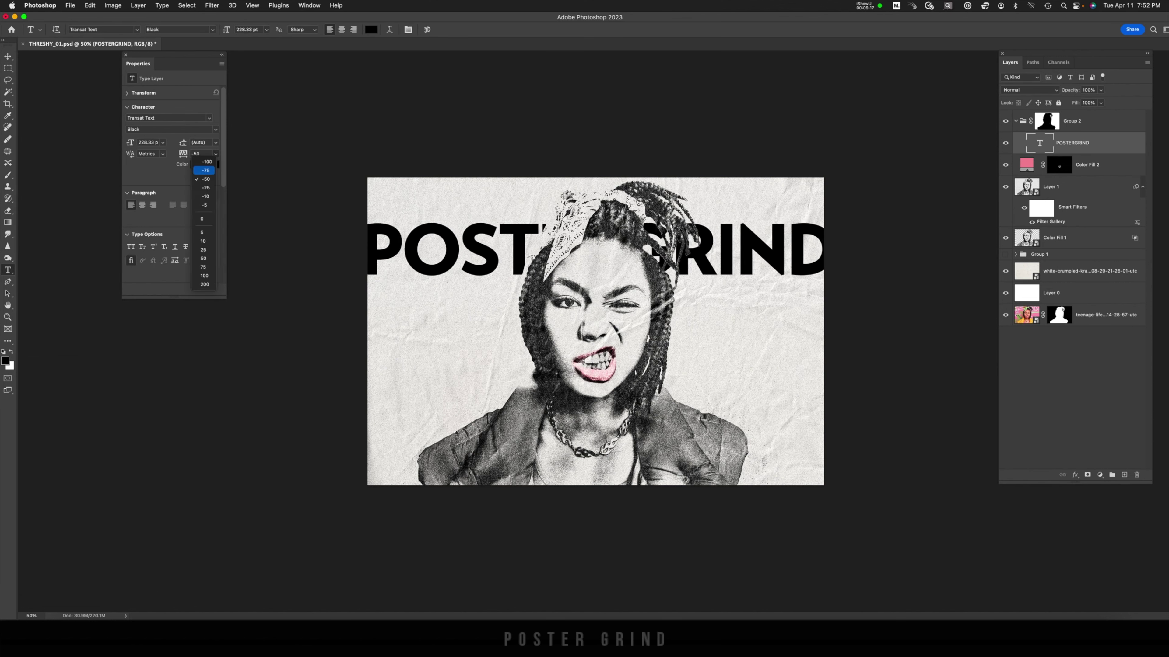
pyautogui.click(202, 173)
# Step: Duplicate the POSTERGRIND text four times and stack the copies downward to form five evenly spaced rows
pyautogui.press('super+j')
pyautogui.moveTo(550, 196); pyautogui.dragTo(517, 288)
pyautogui.press('super+j')
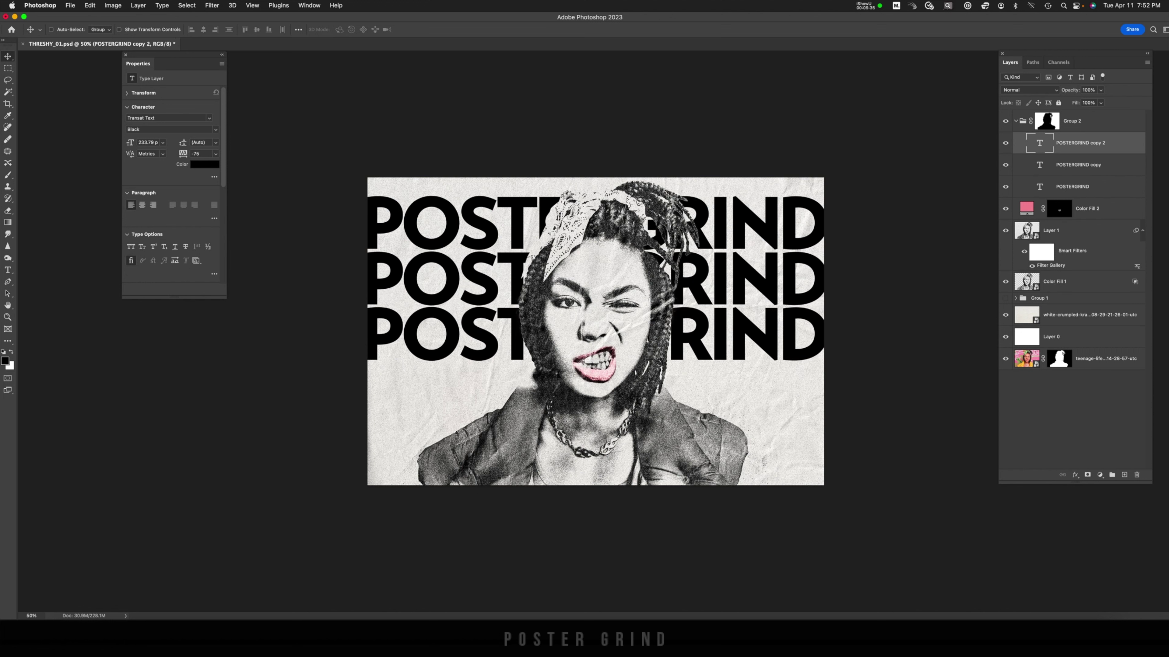
pyautogui.press('super+j')
pyautogui.press('super+j')
pyautogui.moveTo(518, 287); pyautogui.dragTo(517, 401)
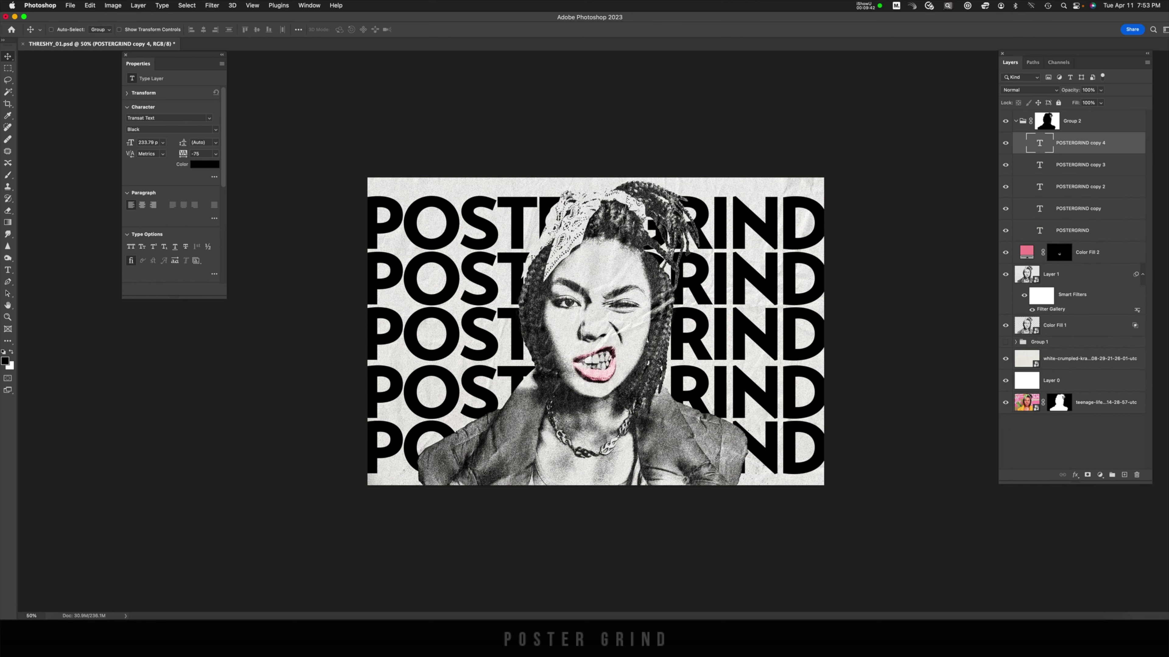
# Step: Split and lower the Underlying Layer white Blend If slider on Group 2 so the paper texture shows through the text
pyautogui.click(1046, 120)
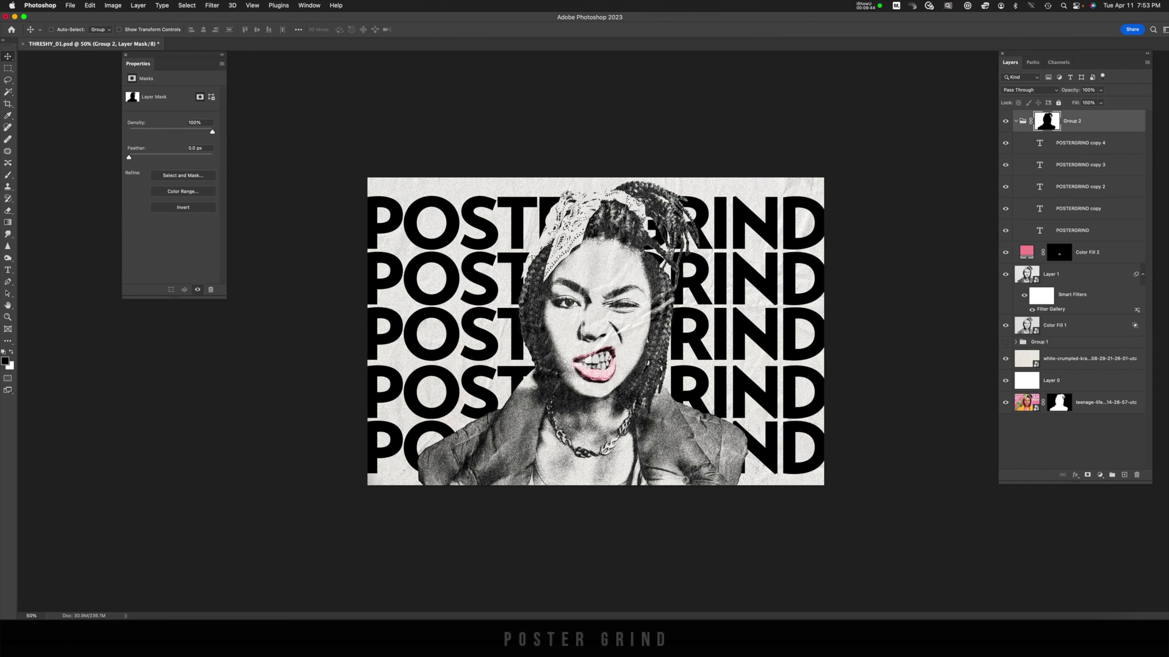
pyautogui.doubleClick(1104, 121)
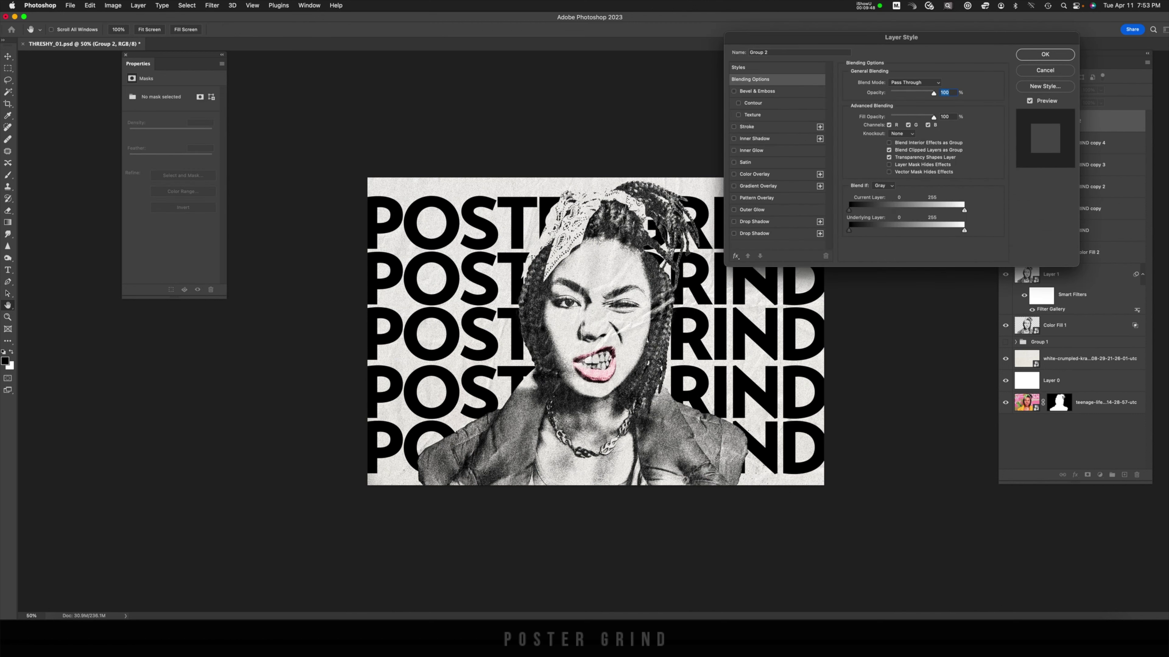
pyautogui.moveTo(963, 231); pyautogui.dragTo(953, 231)
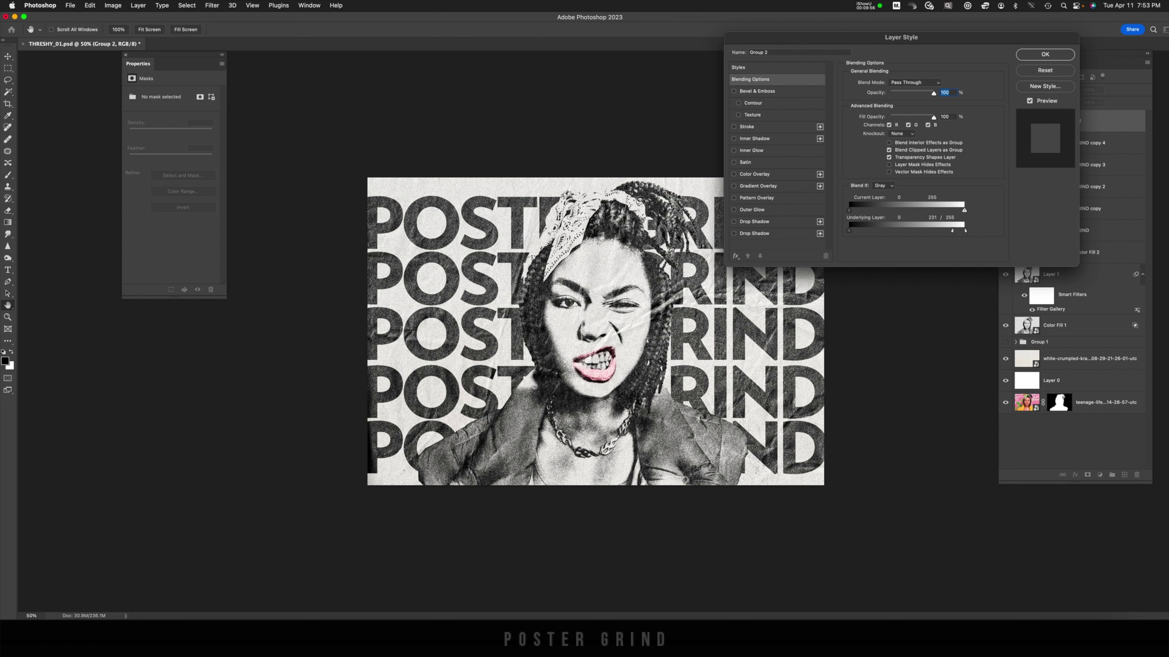
pyautogui.moveTo(951, 231); pyautogui.dragTo(943, 231)
pyautogui.press('Return')
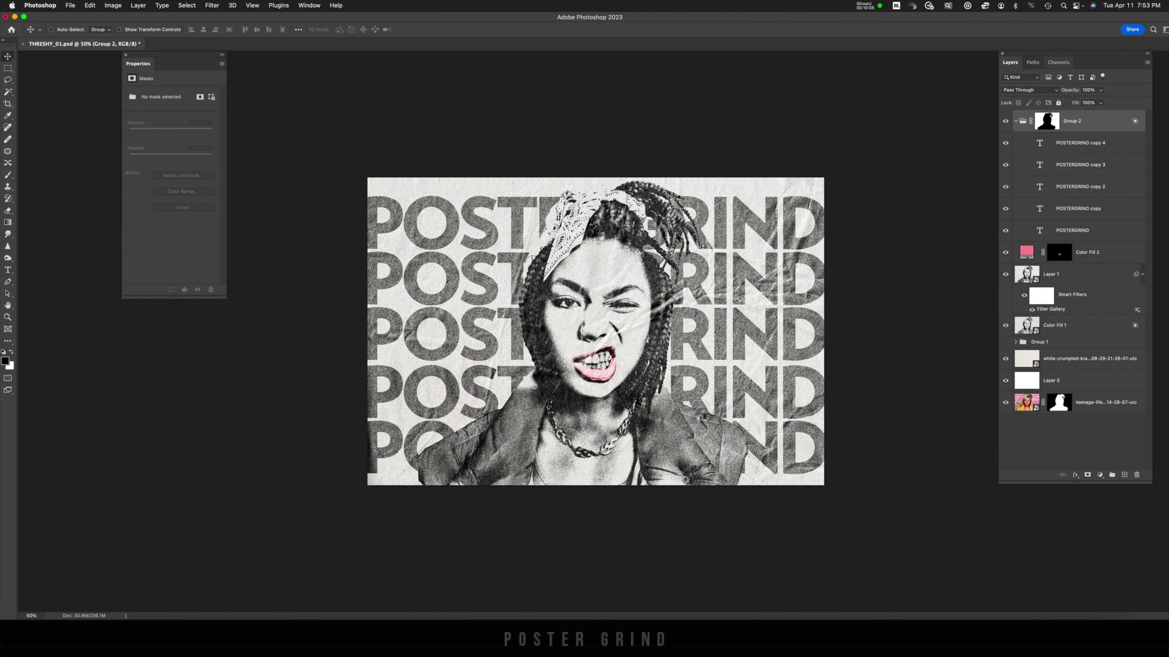